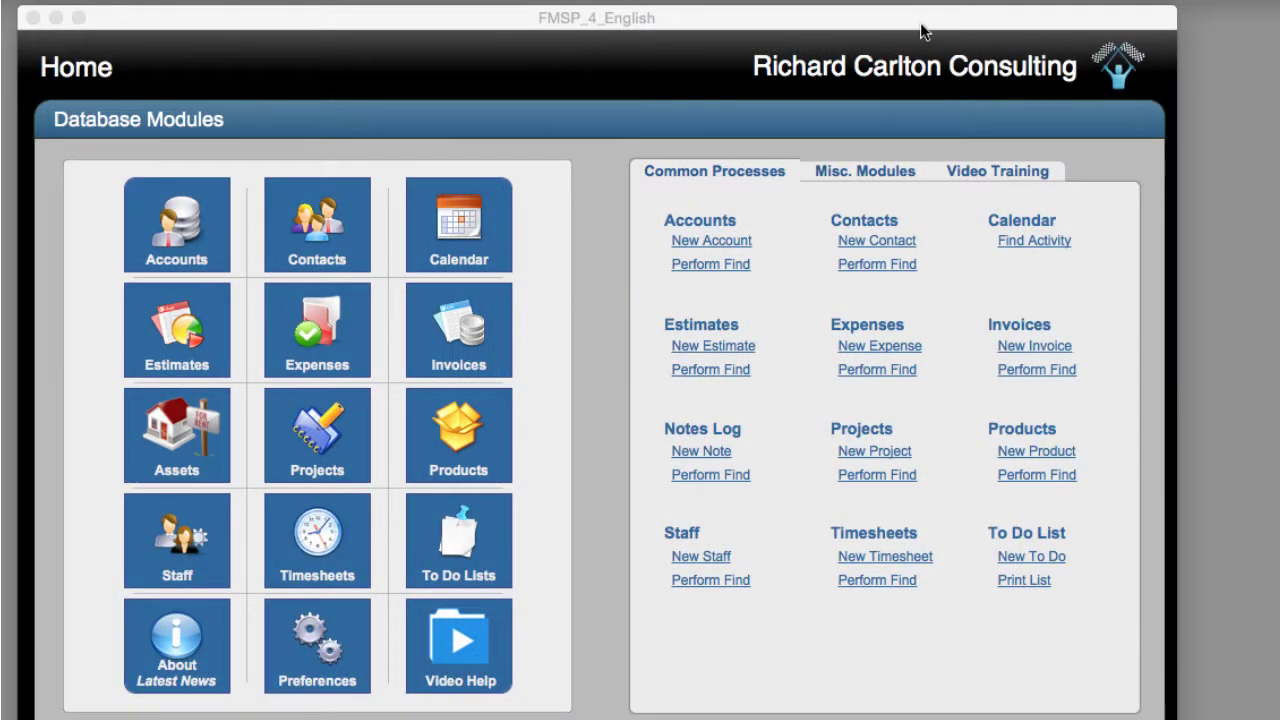
Bring the database window forward and open the Products module on the PROD01 Pen record
left_click(612, 133)
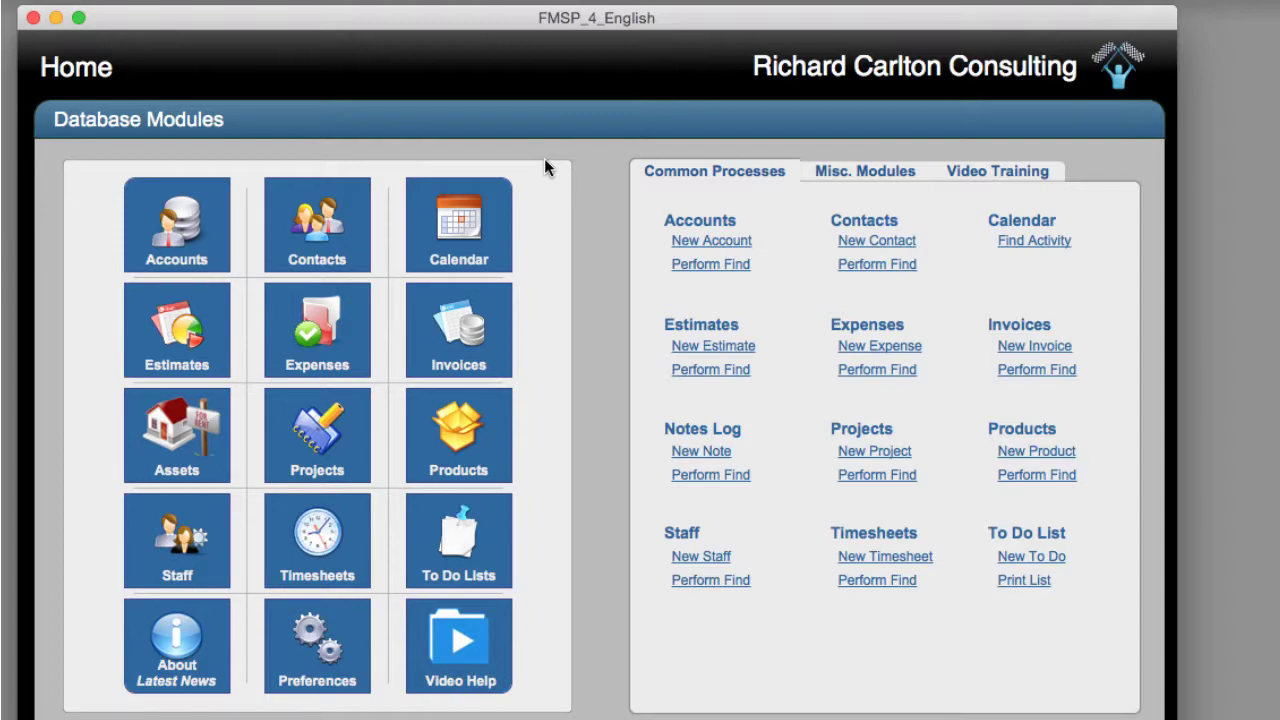
left_click(464, 438)
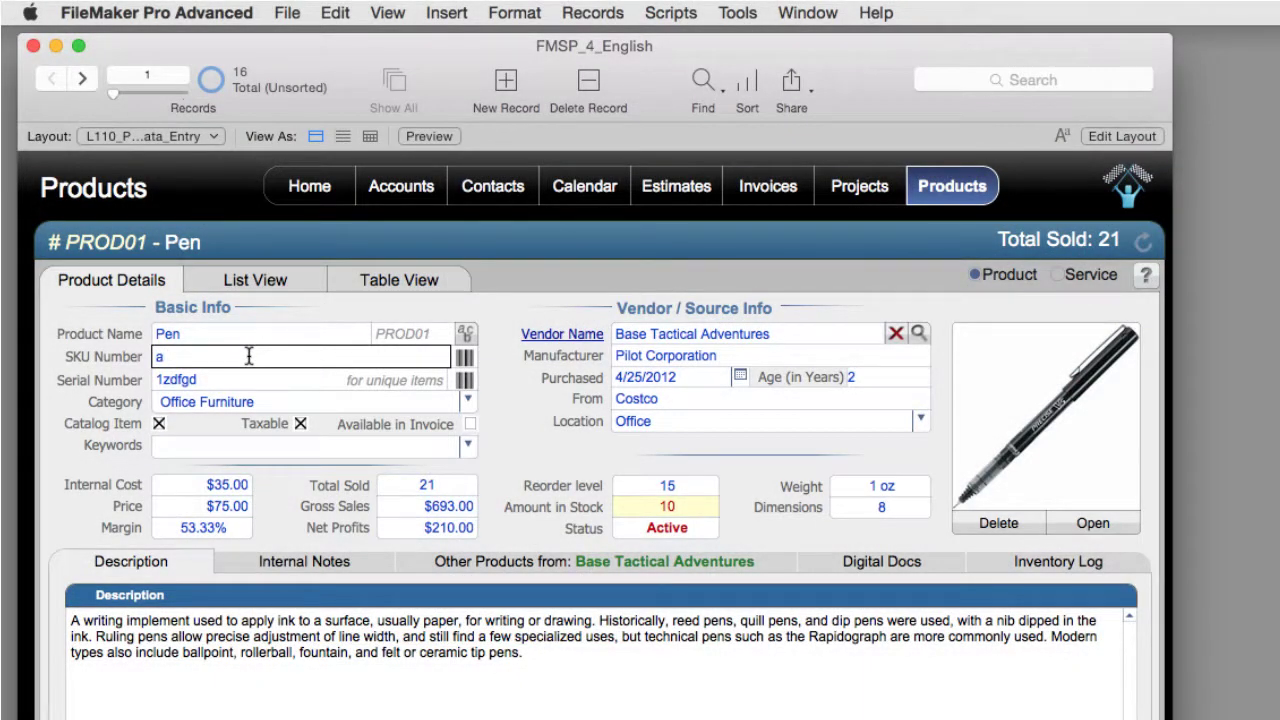
Replace the Pen's SKU Number with 53545030 and display its generated barcode
key("BackSpace")
type("53545030")
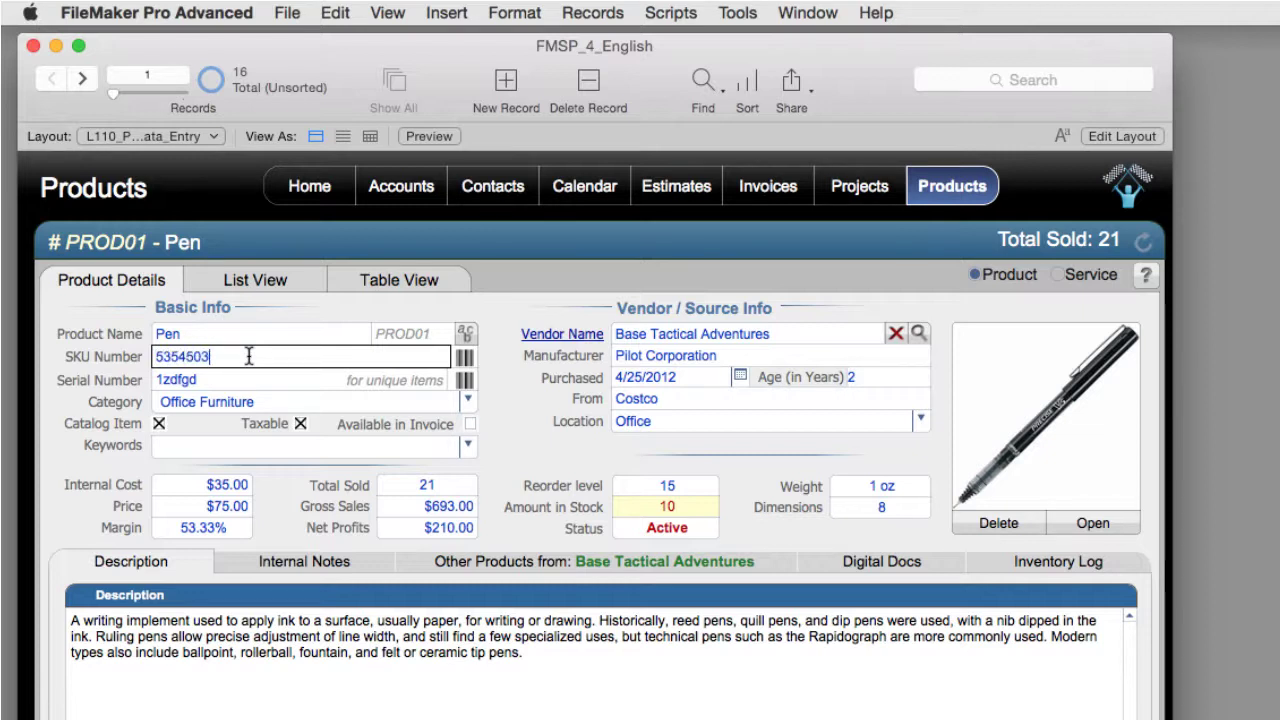
left_click(515, 380)
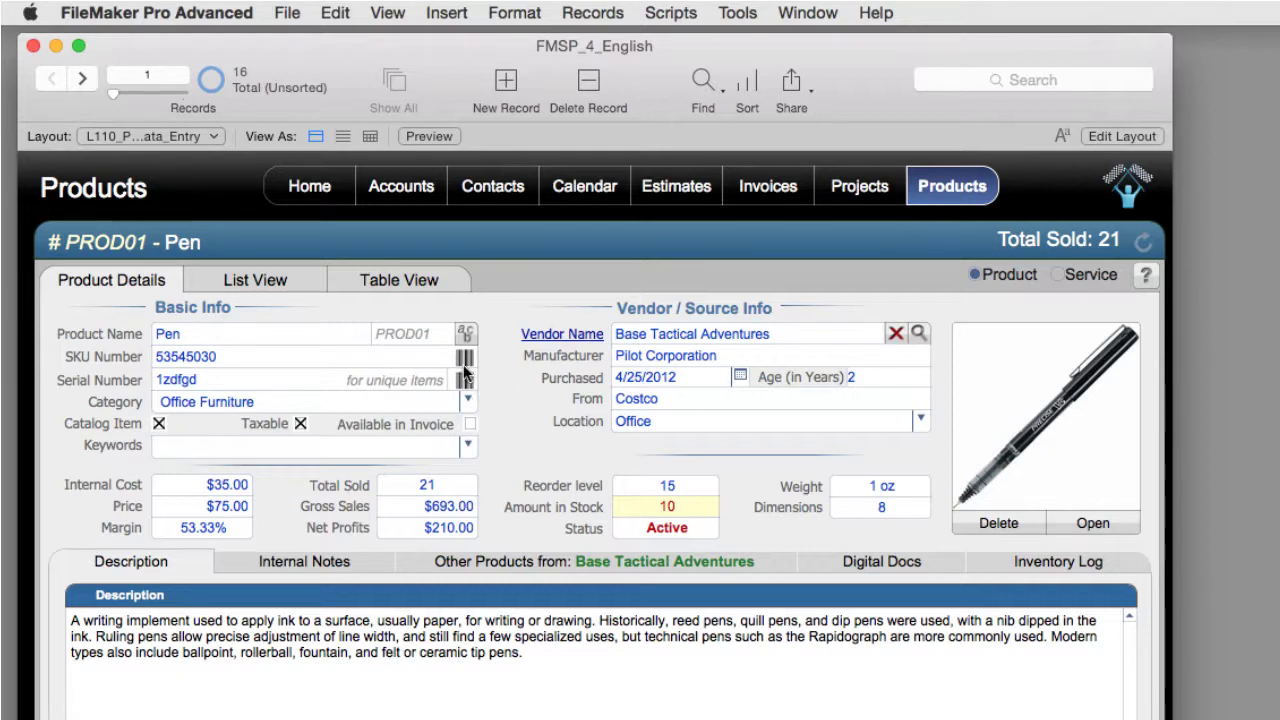
left_click(466, 359)
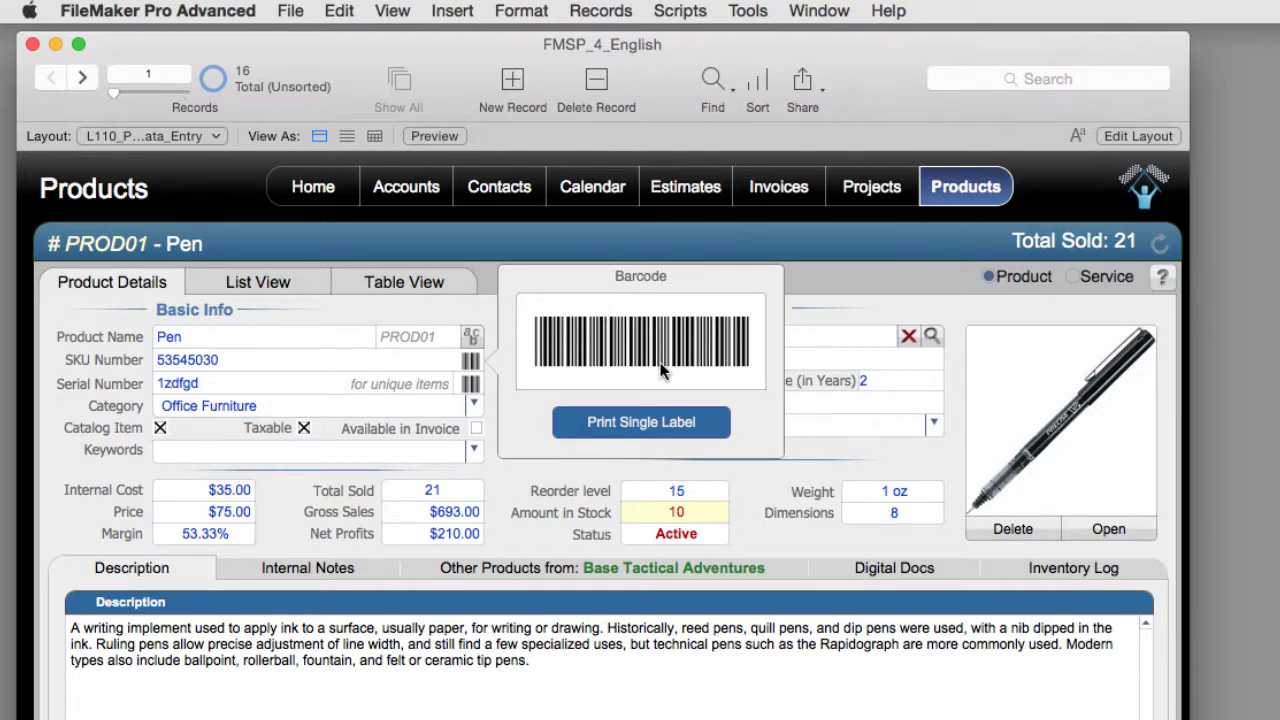
Dismiss the barcode popover and return to the FM Starting Point Home screen
left_click(775, 540)
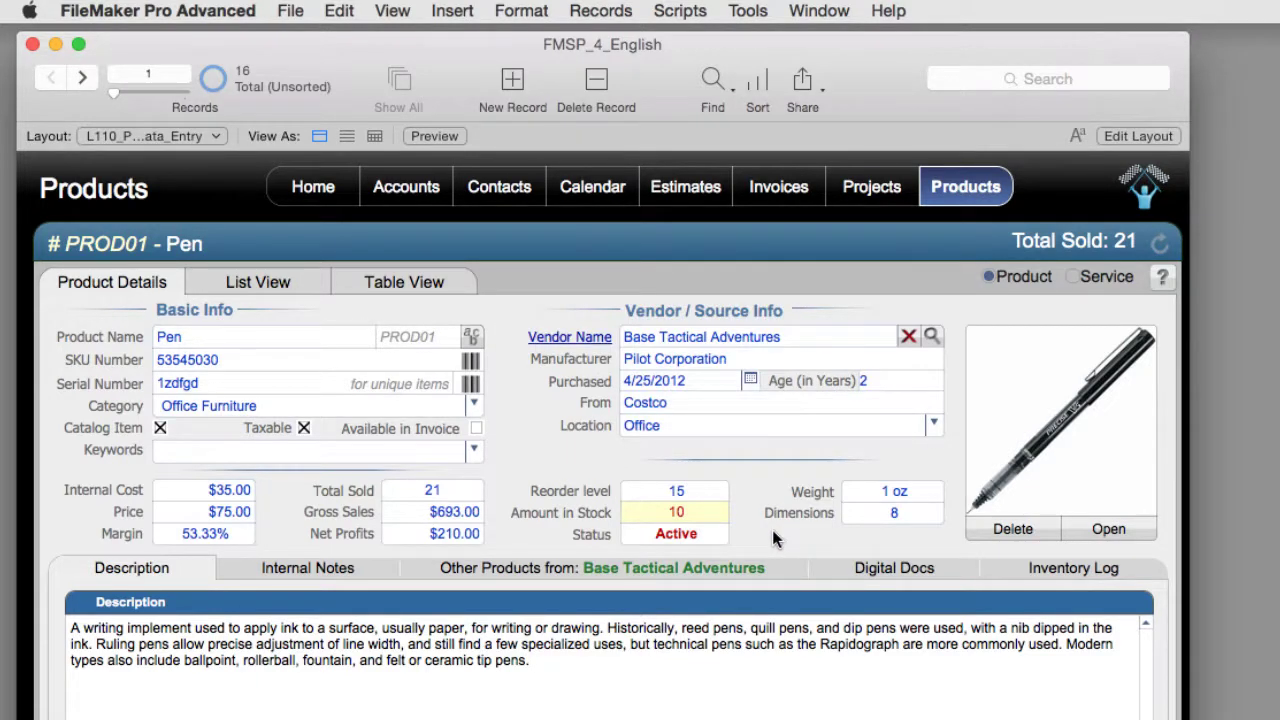
left_click(345, 188)
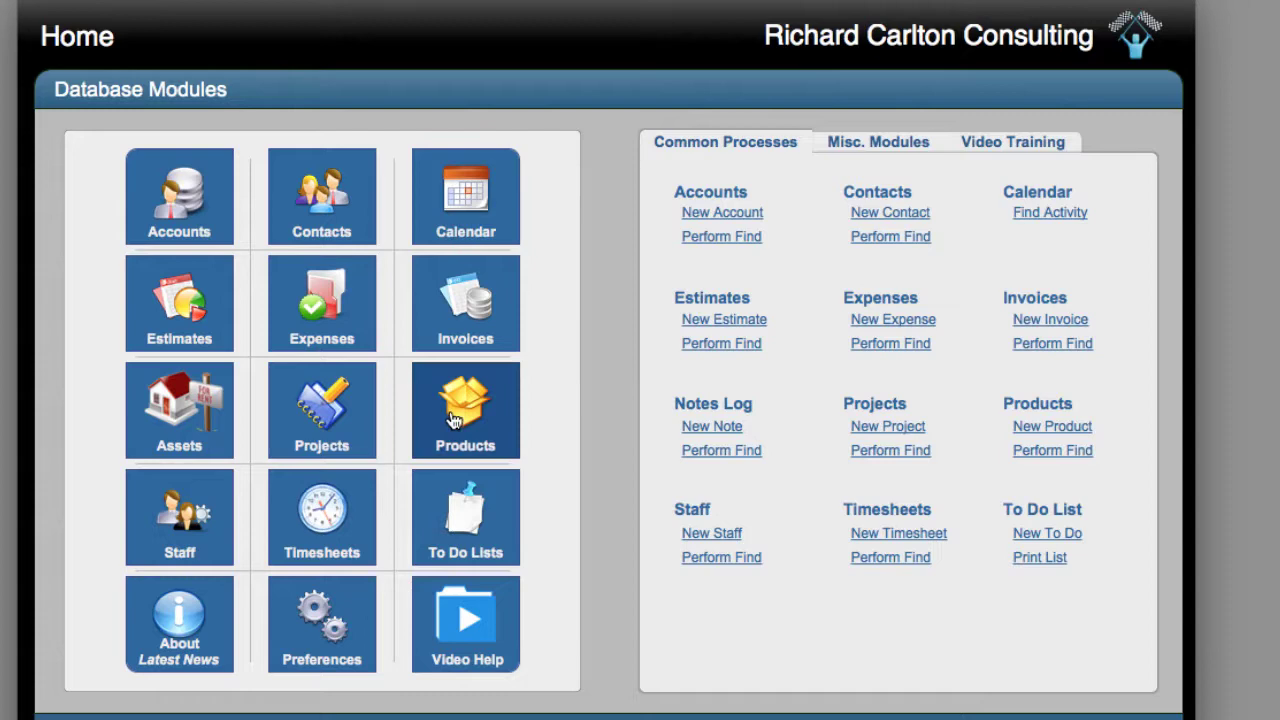
In Preferences' Barcode Options, set Bar Code Scanning Enabled to Yes
left_click(304, 614)
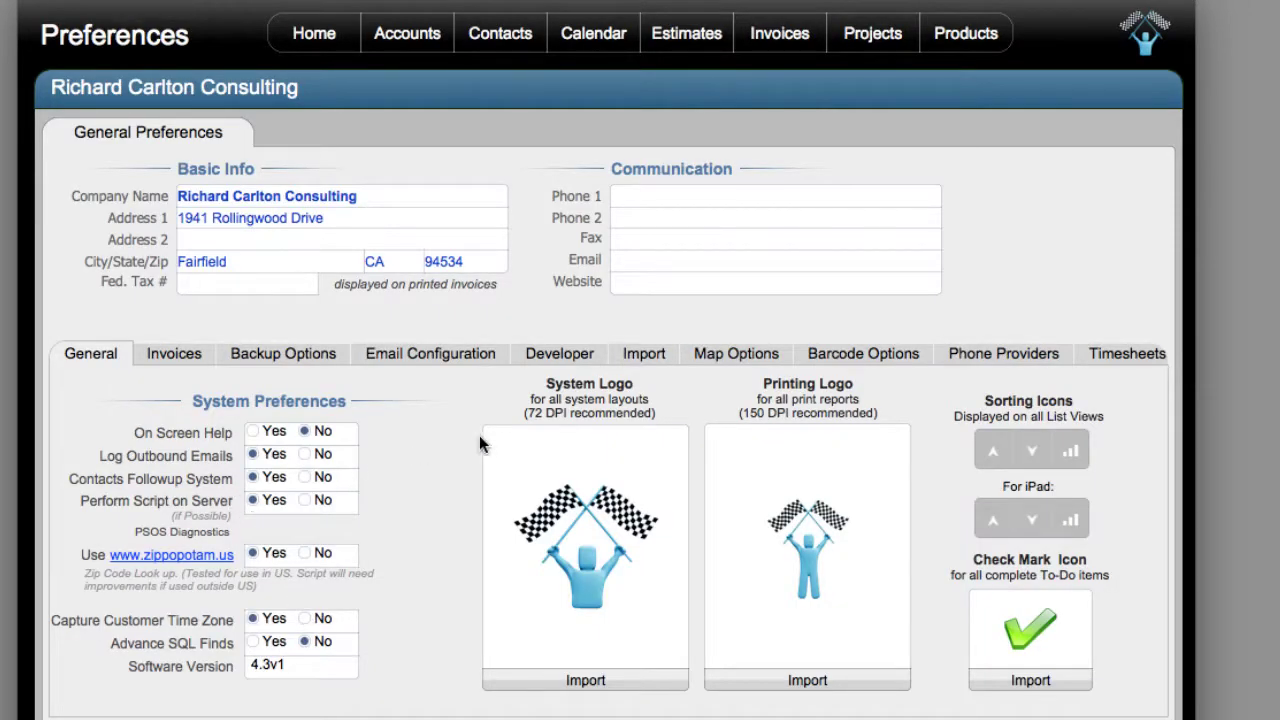
left_click(860, 353)
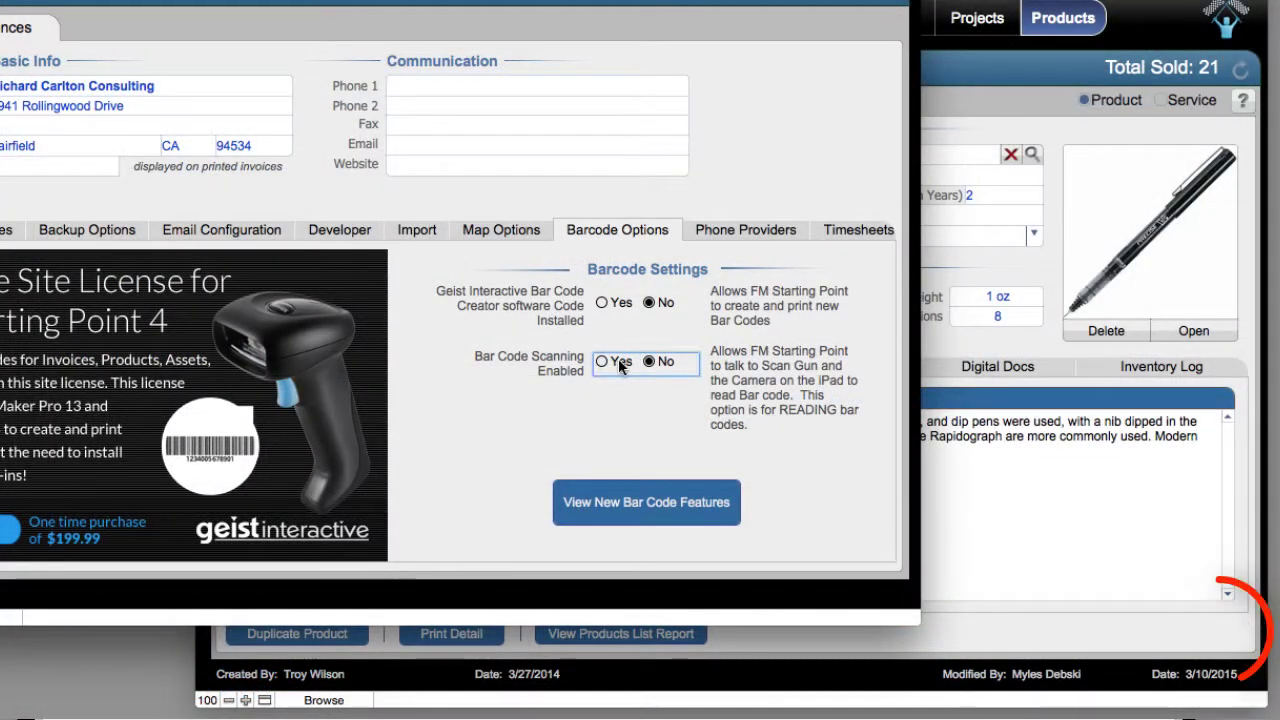
left_click(618, 360)
left_click(648, 362)
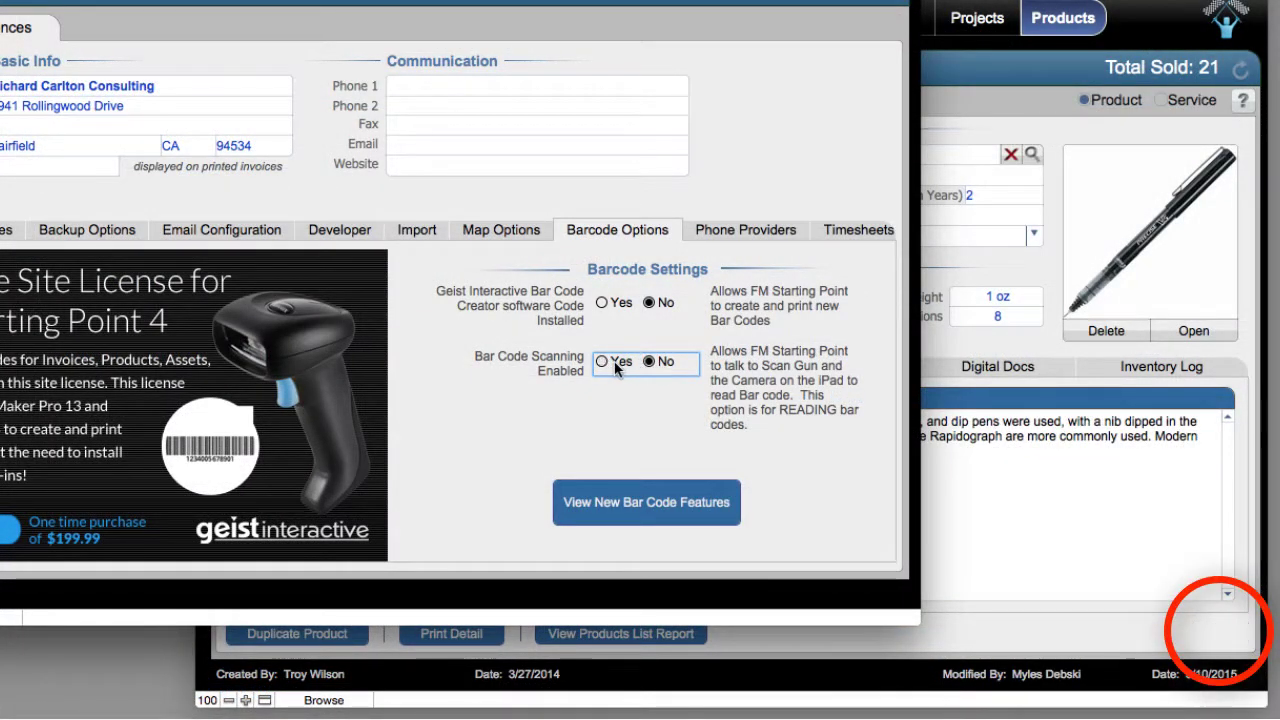
left_click(600, 362)
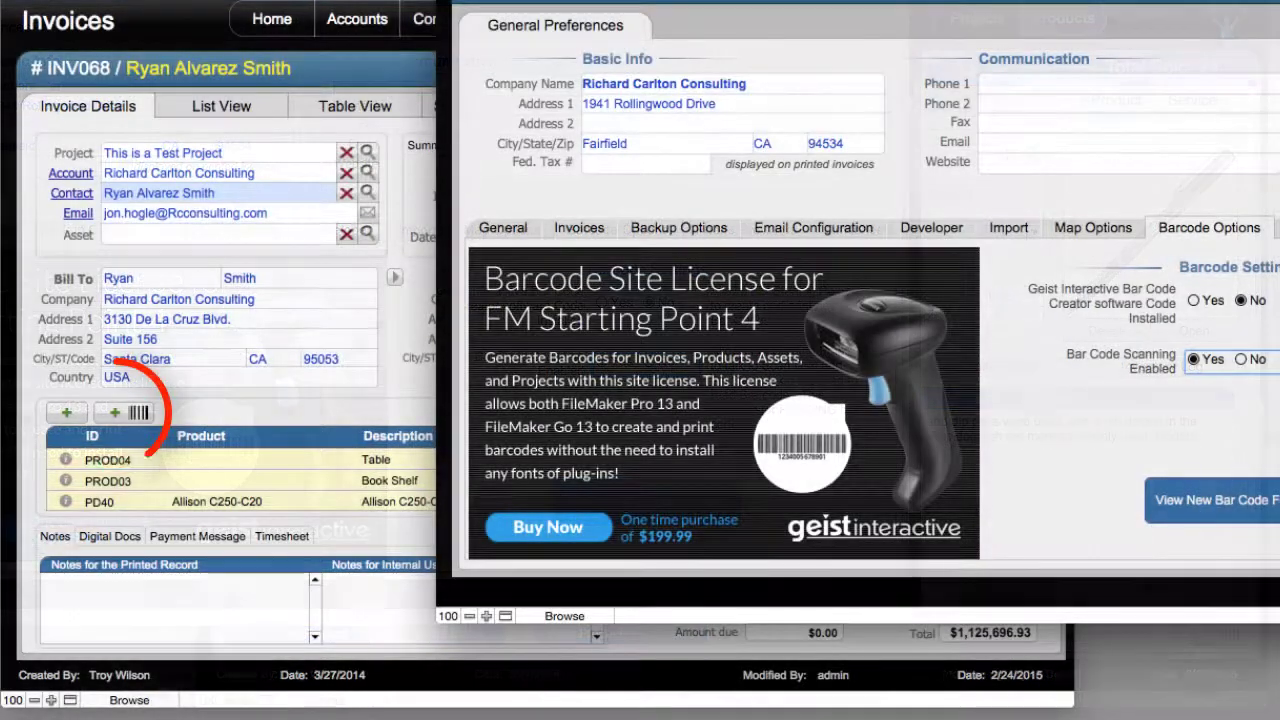
left_click(1241, 359)
left_click(1195, 359)
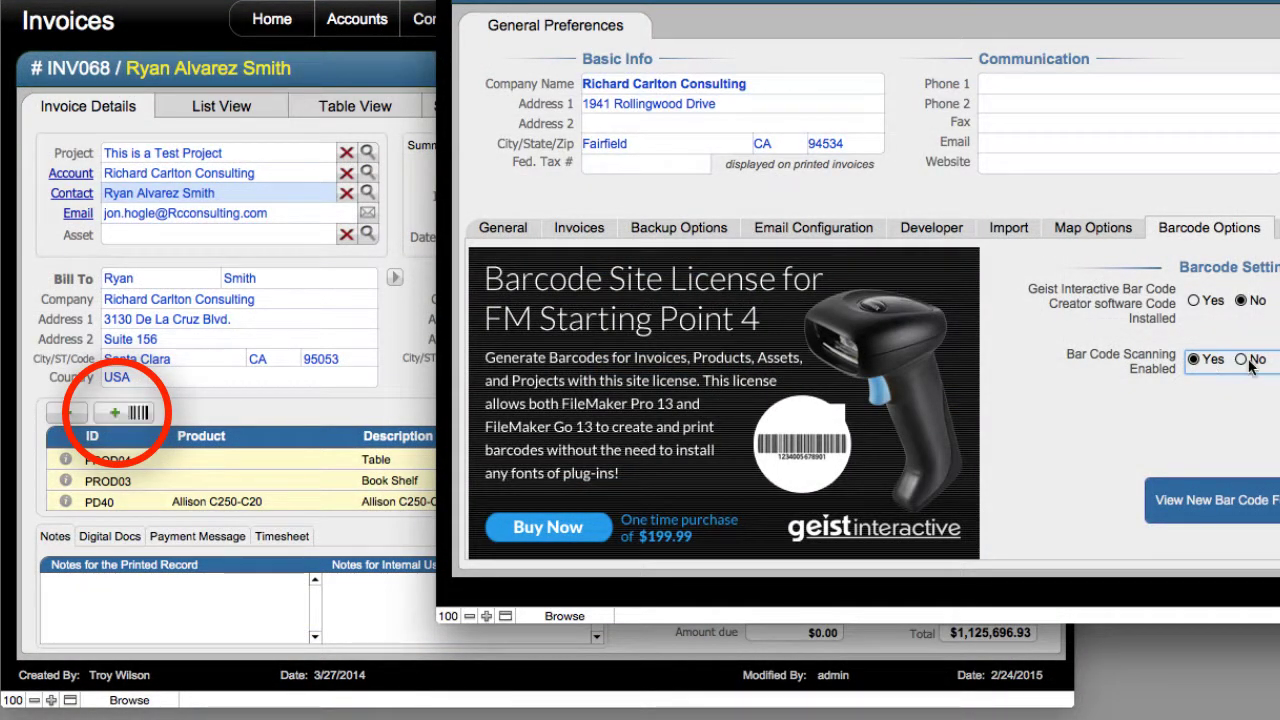
left_click(1243, 359)
left_click(1194, 359)
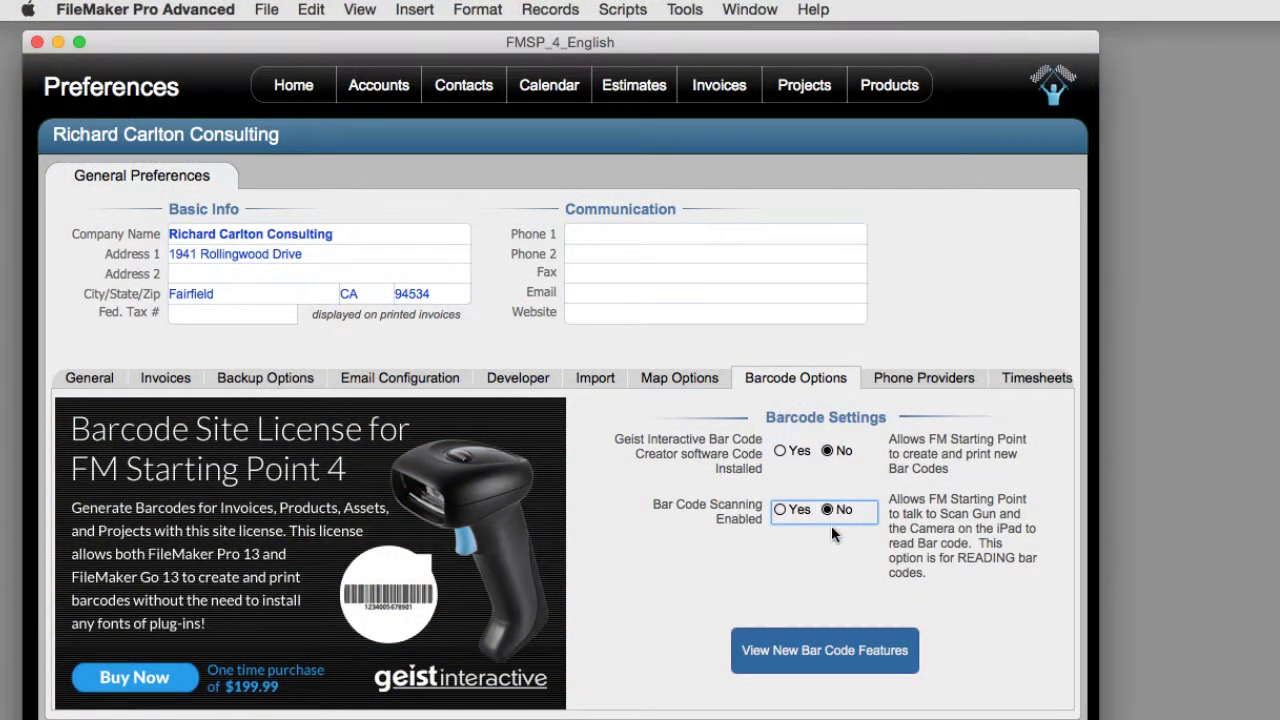
left_click(829, 560)
Confirm bar code scanning stays enabled and open the Geist Interactive Barcode Creator web page
left_click(780, 509)
left_click(764, 547)
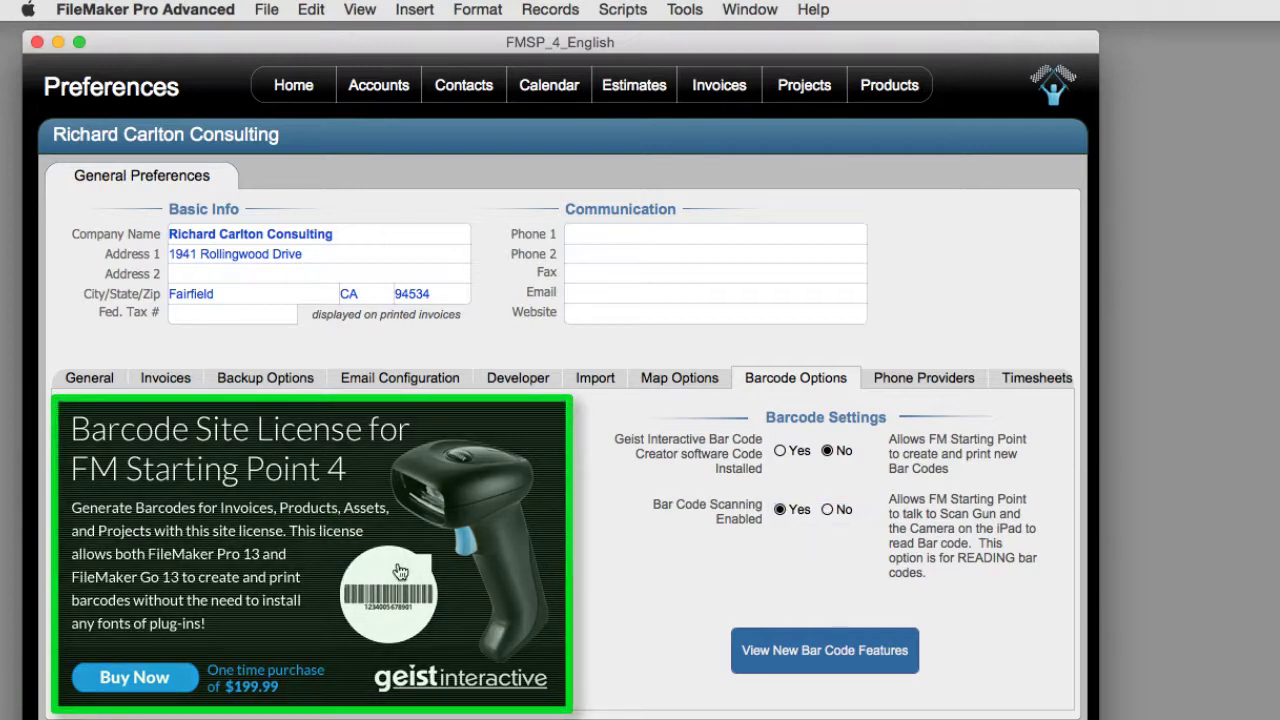
left_click(363, 553)
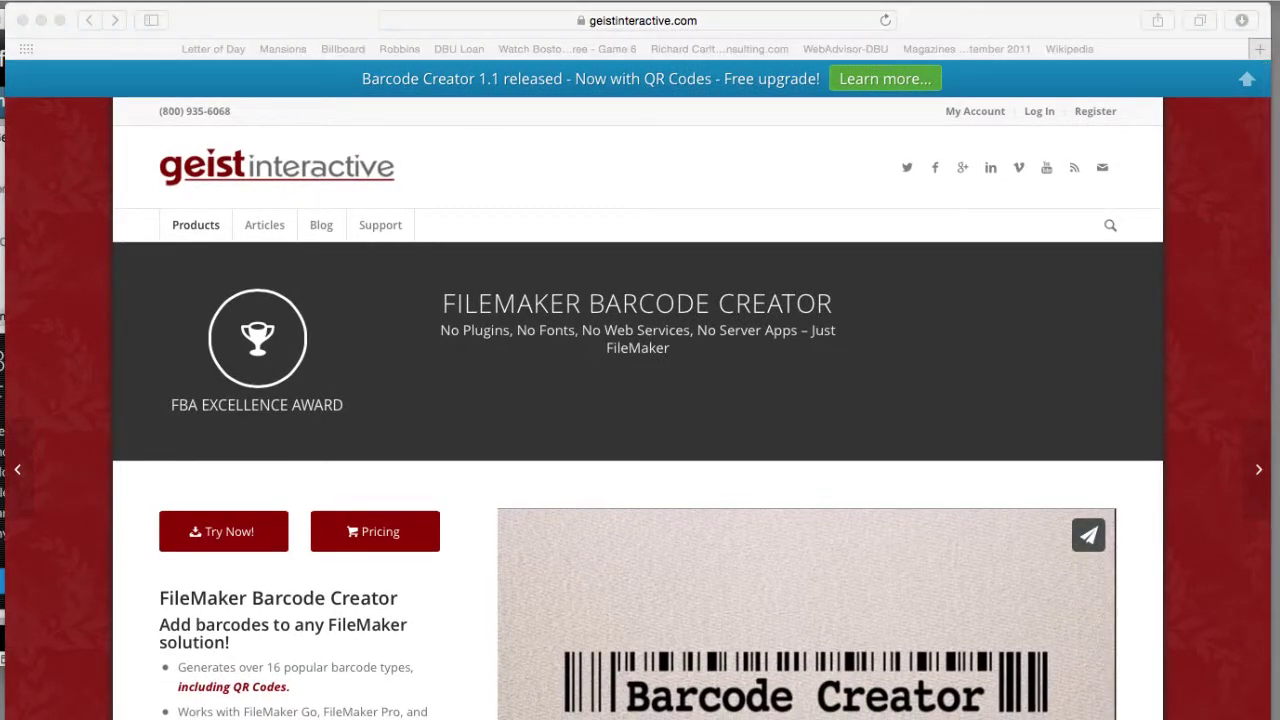
Scroll through the geistinteractive.com FileMaker Barcode Creator product page
scroll(482, 522, "down", 3)
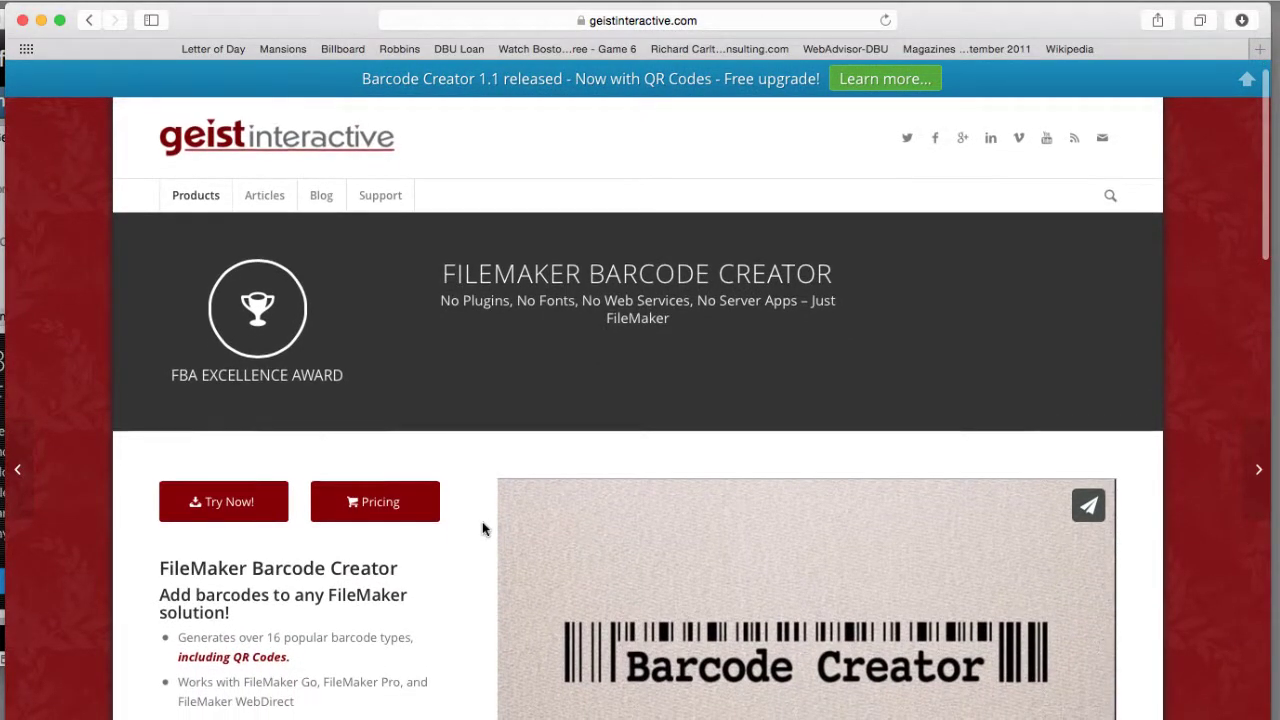
scroll(482, 522, "down", 5)
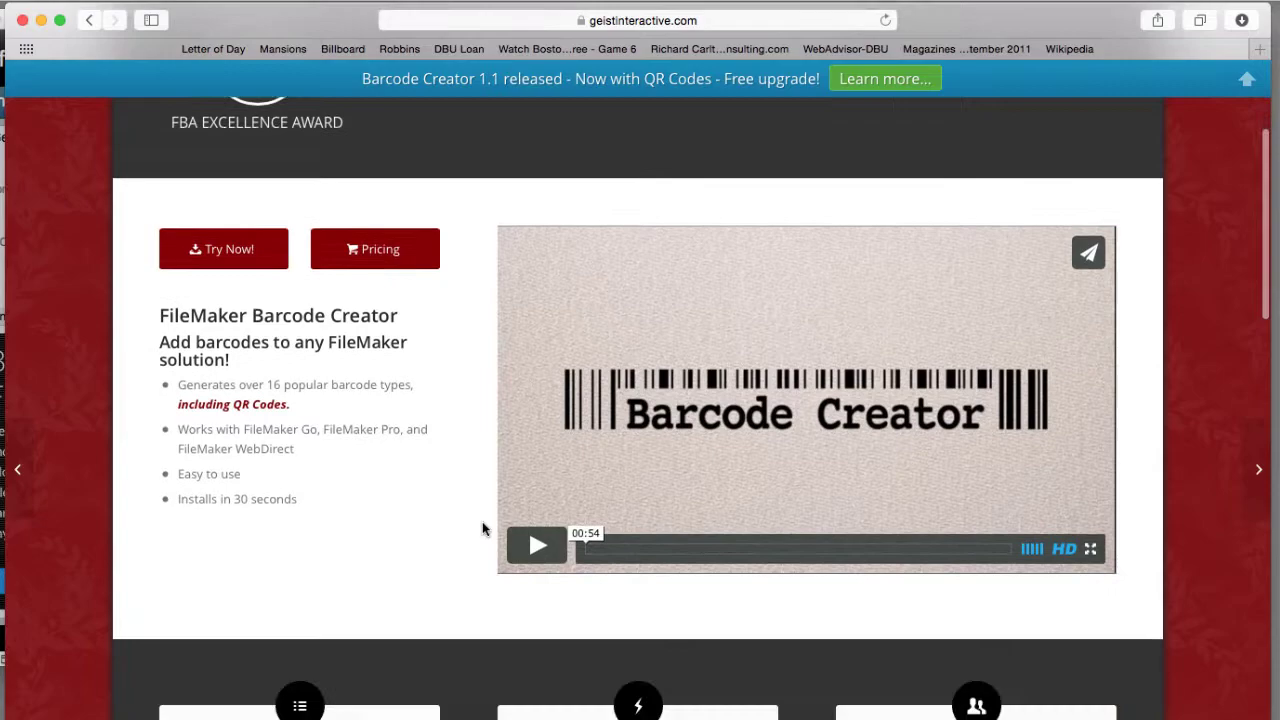
scroll(483, 522, "down", 10)
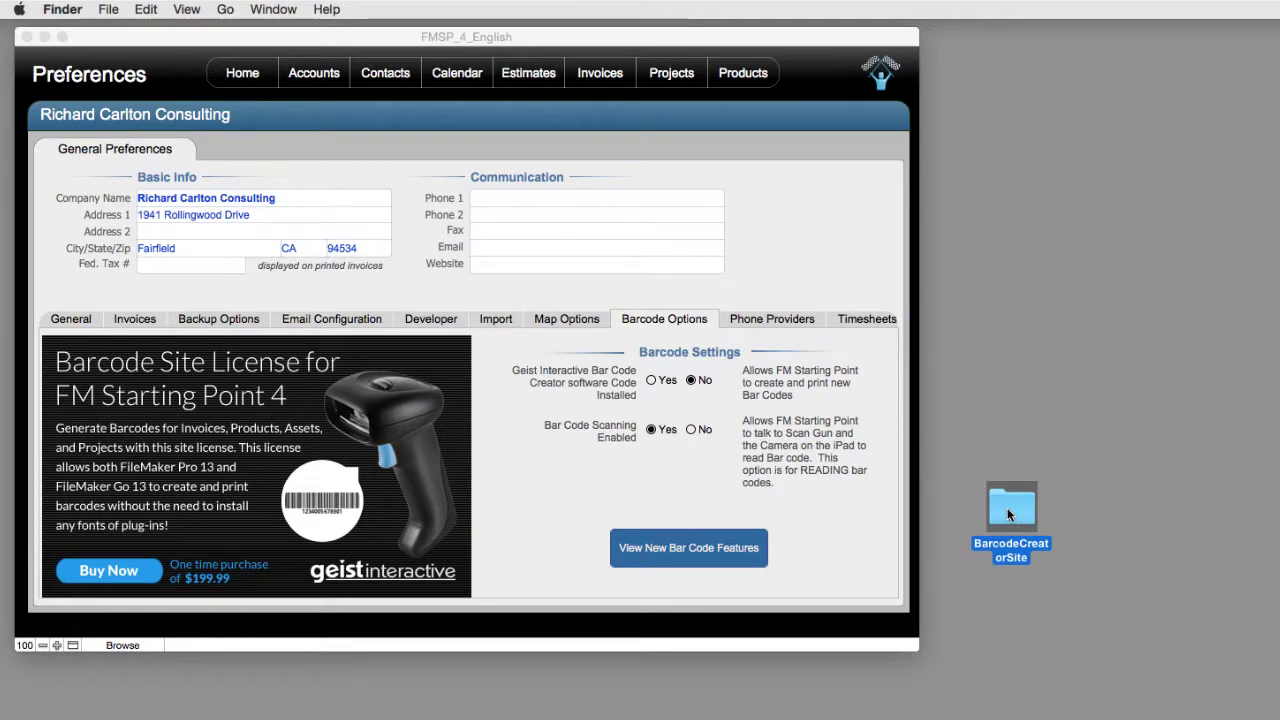
Bring the BarcodeCreatorSite folder into view and launch BarcodeCreator.fmp12 from it
mouse_move(1012, 513)
left_mouse_down()
mouse_move(1100, 450)
mouse_move(1033, 514)
left_mouse_up()
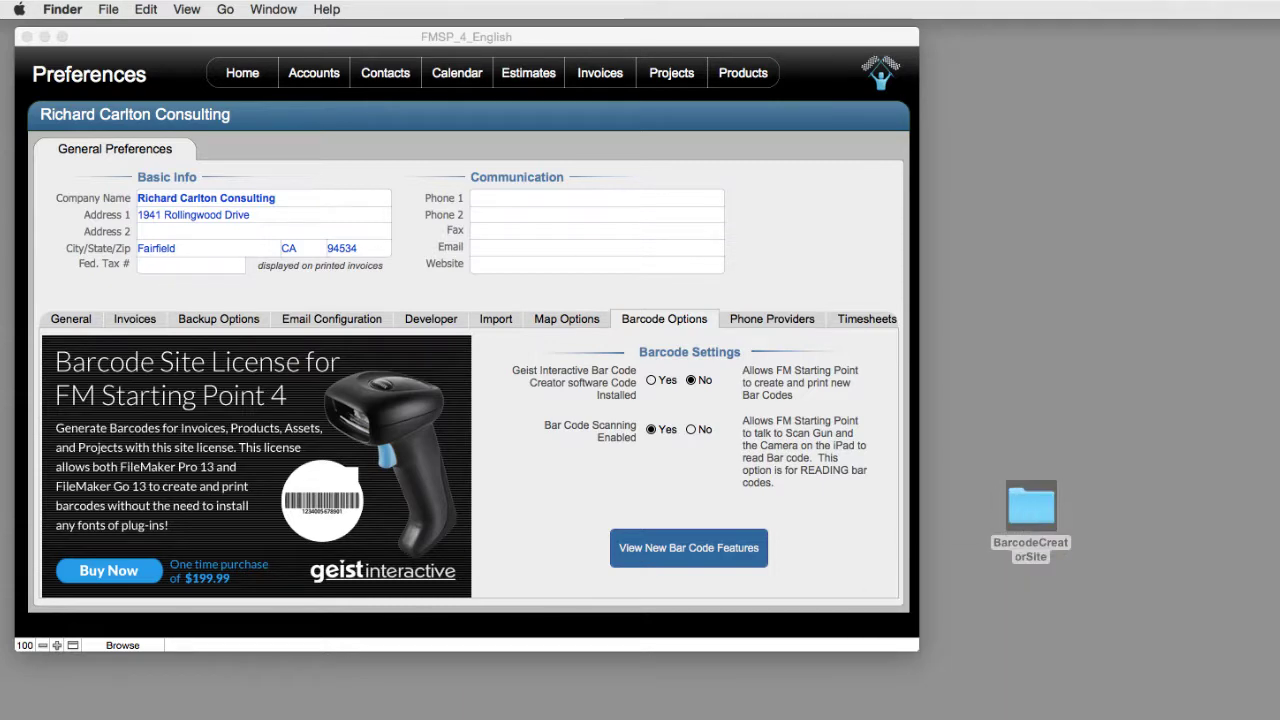
left_click_drag(1066, 715, 1056, 326)
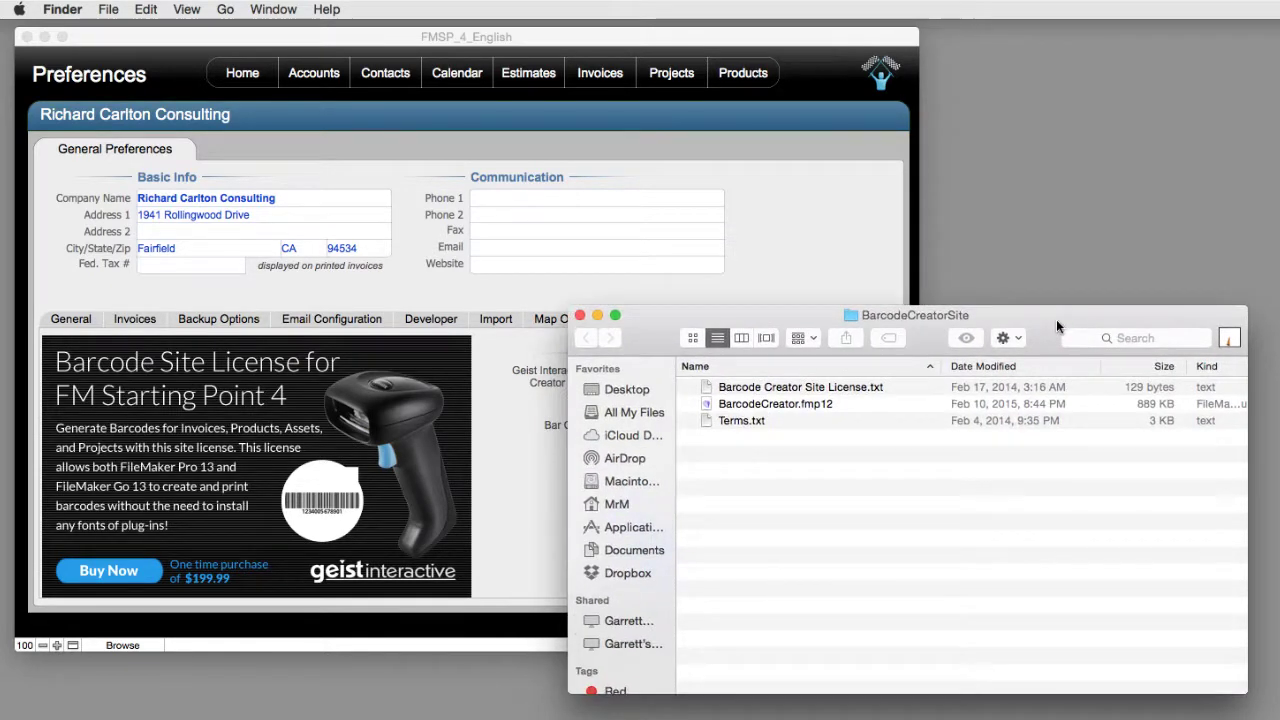
left_click(806, 406)
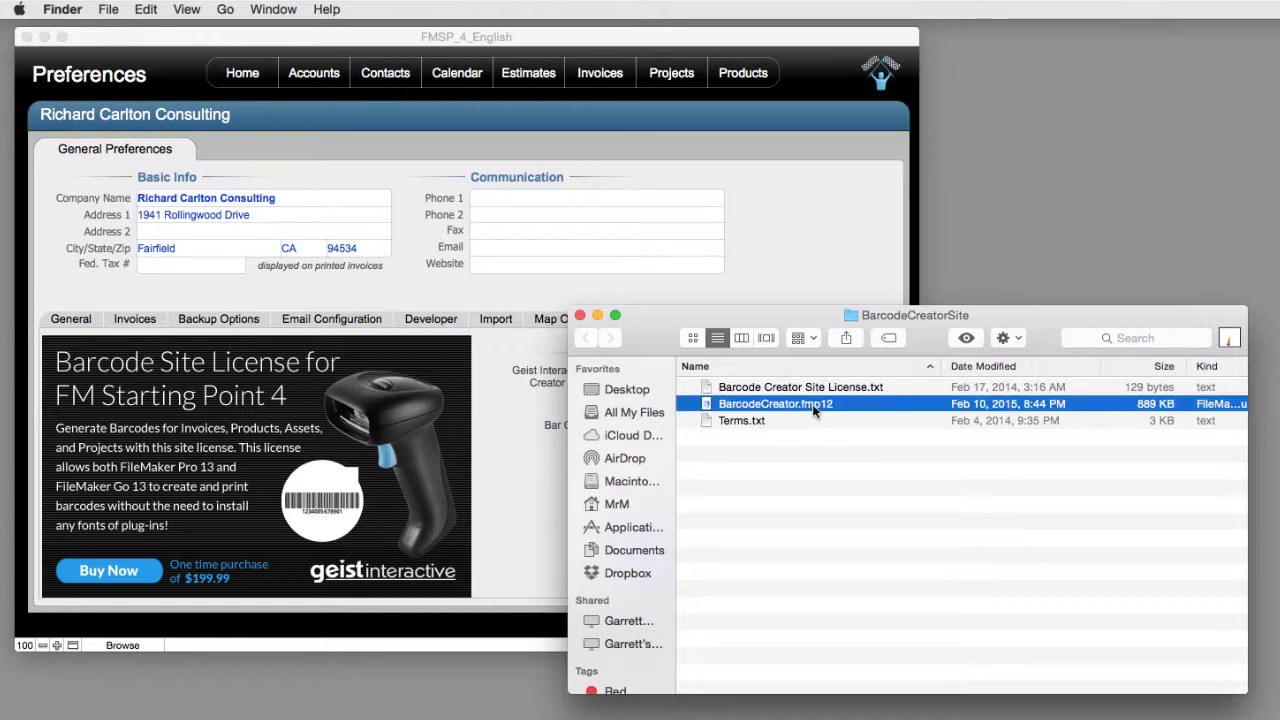
double_click(812, 404)
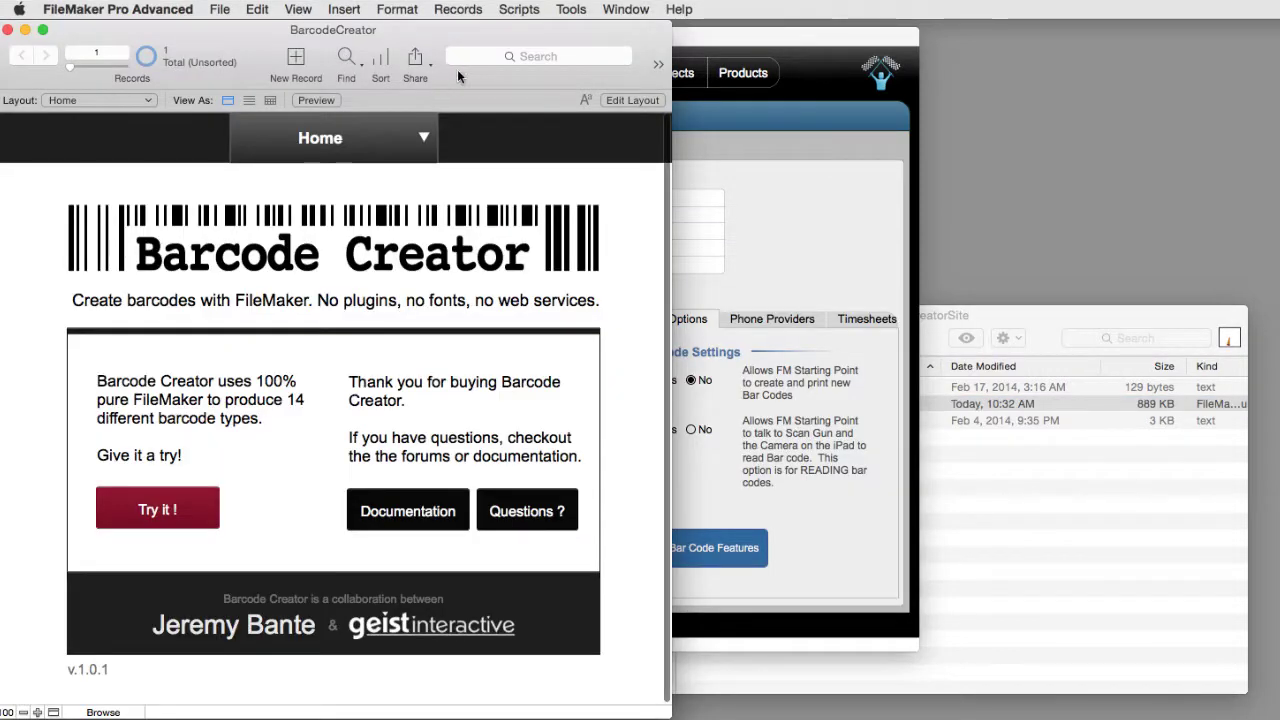
Open the BarcodeCreator file's Script Workspace and scroll down to its script folders
left_click(519, 9)
left_click(511, 35)
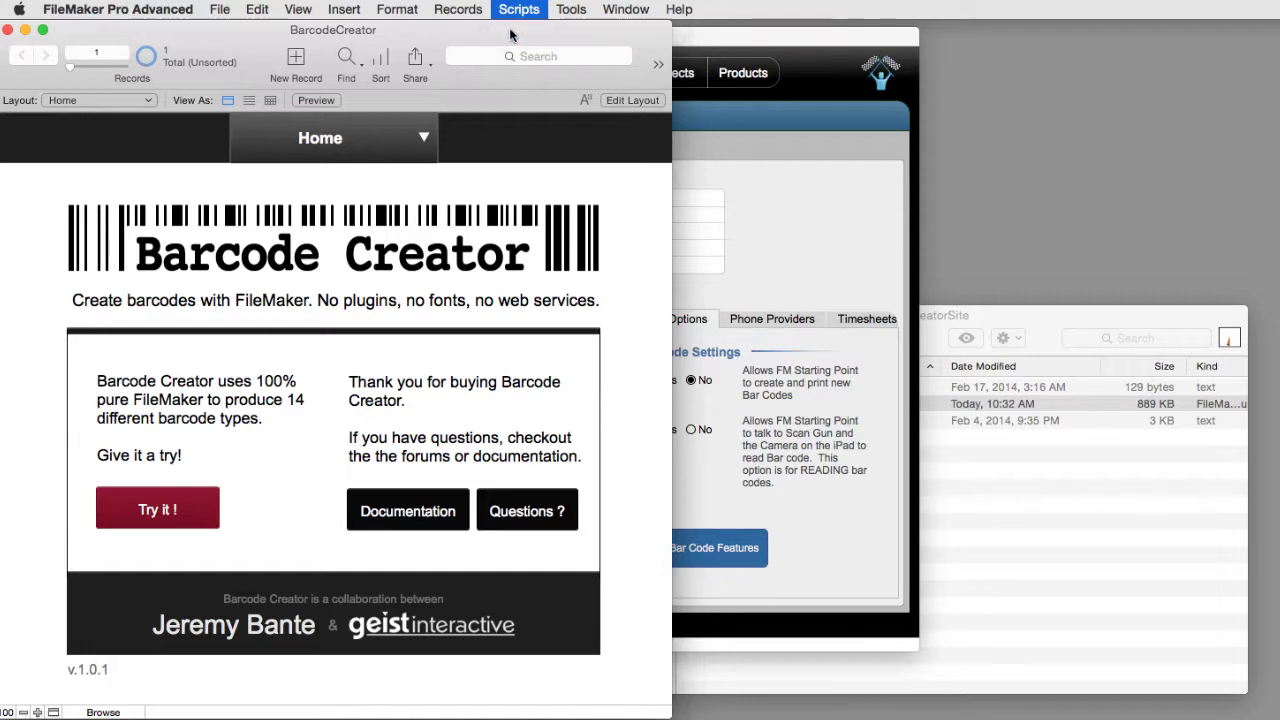
scroll(298, 345, "down", 3)
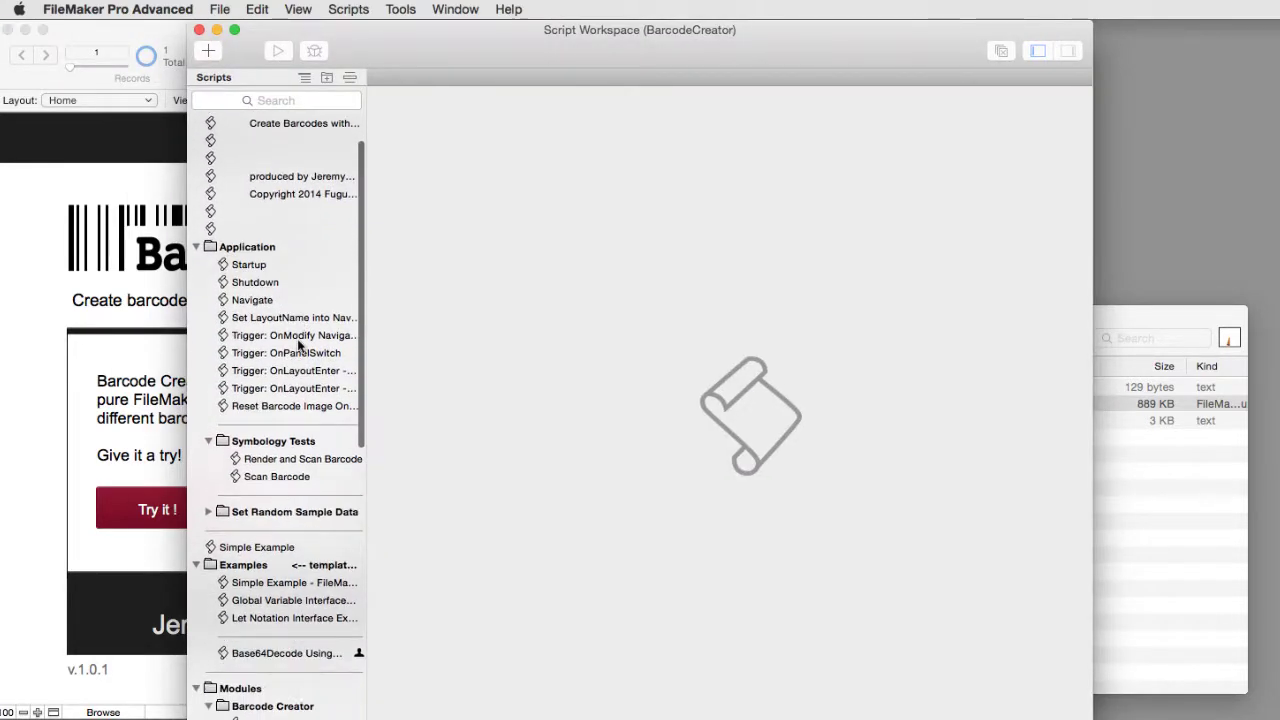
scroll(298, 345, "down", 15)
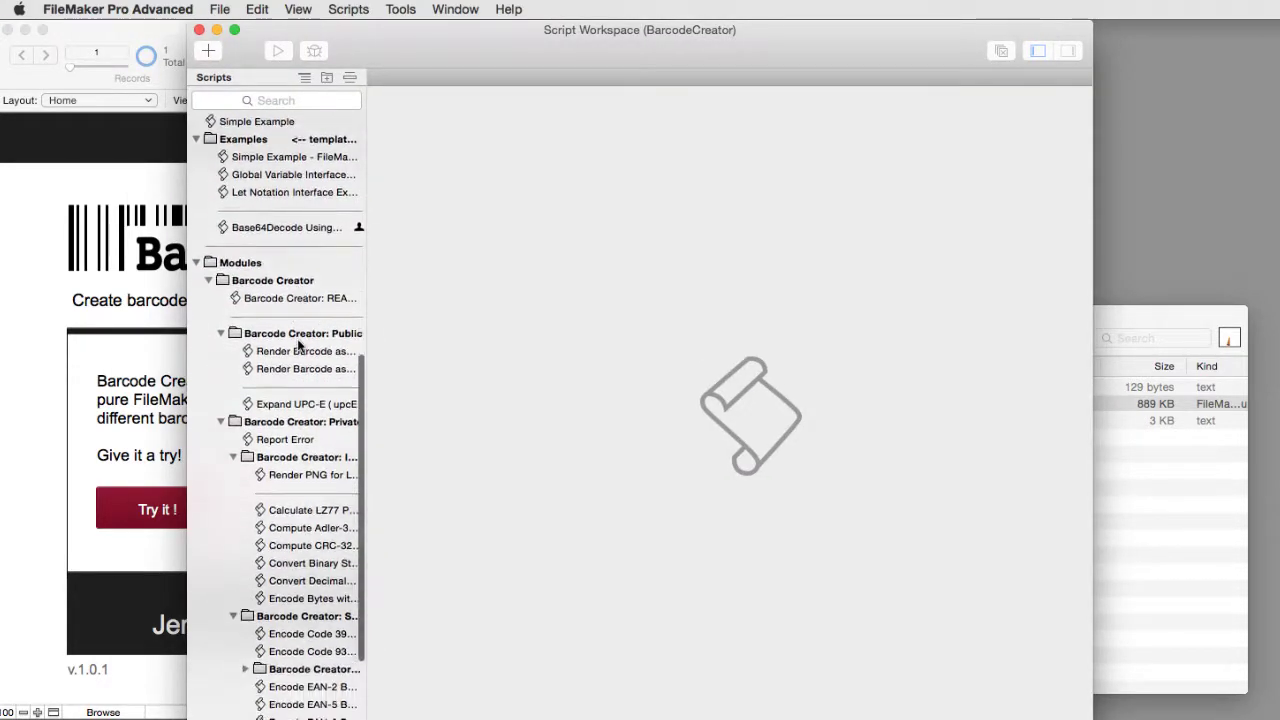
scroll(298, 345, "down", 4)
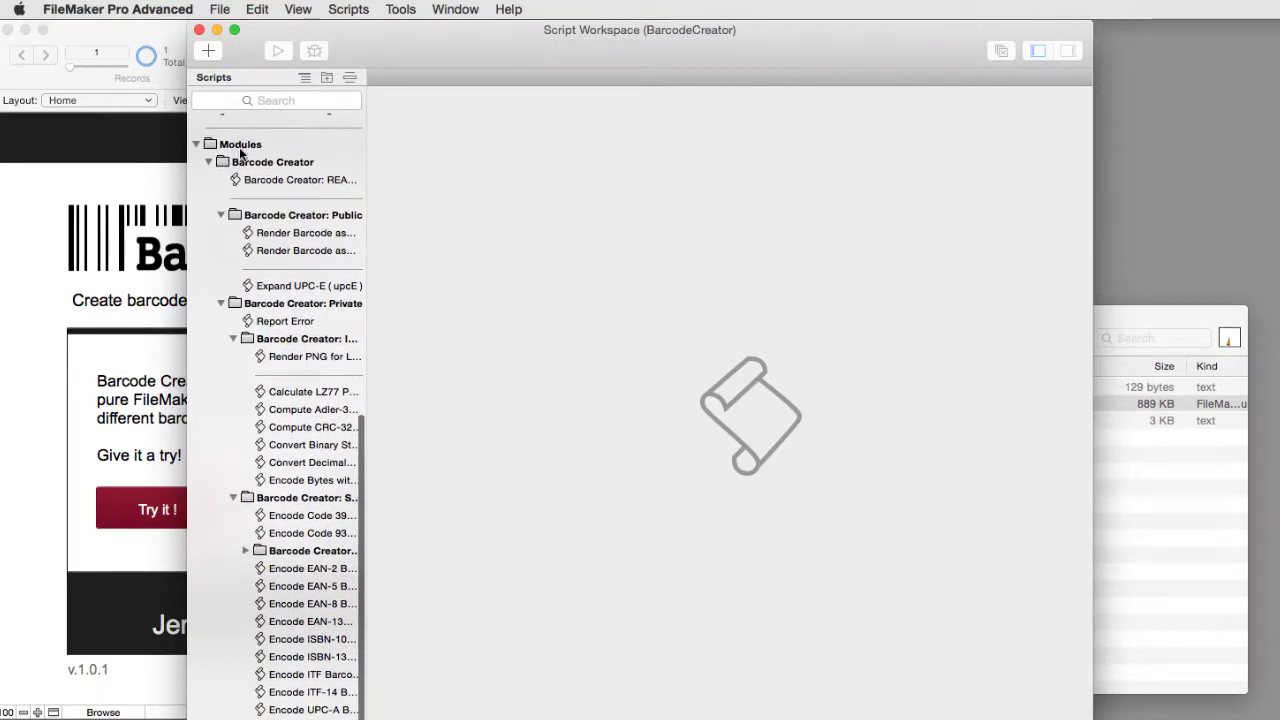
left_click(240, 148)
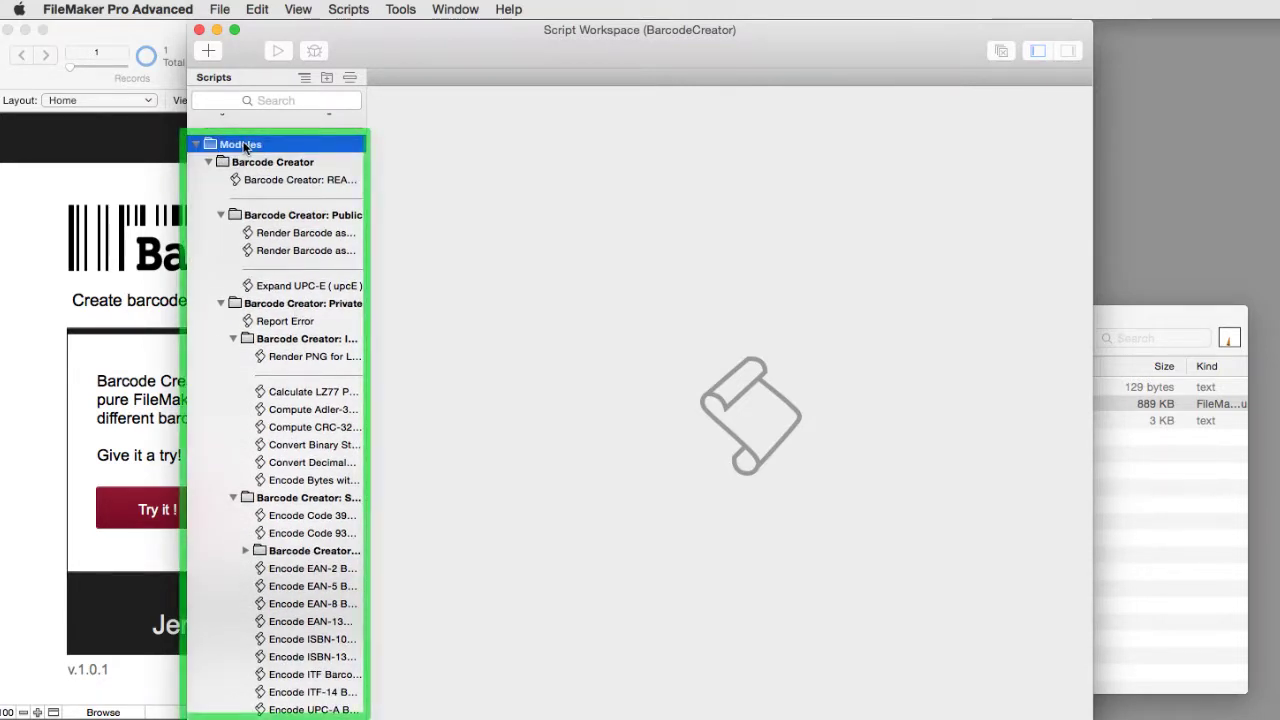
Copy the Barcode Creator: Public and Private script folders, then close the workspace and file
left_click(310, 303)
left_click(337, 216)
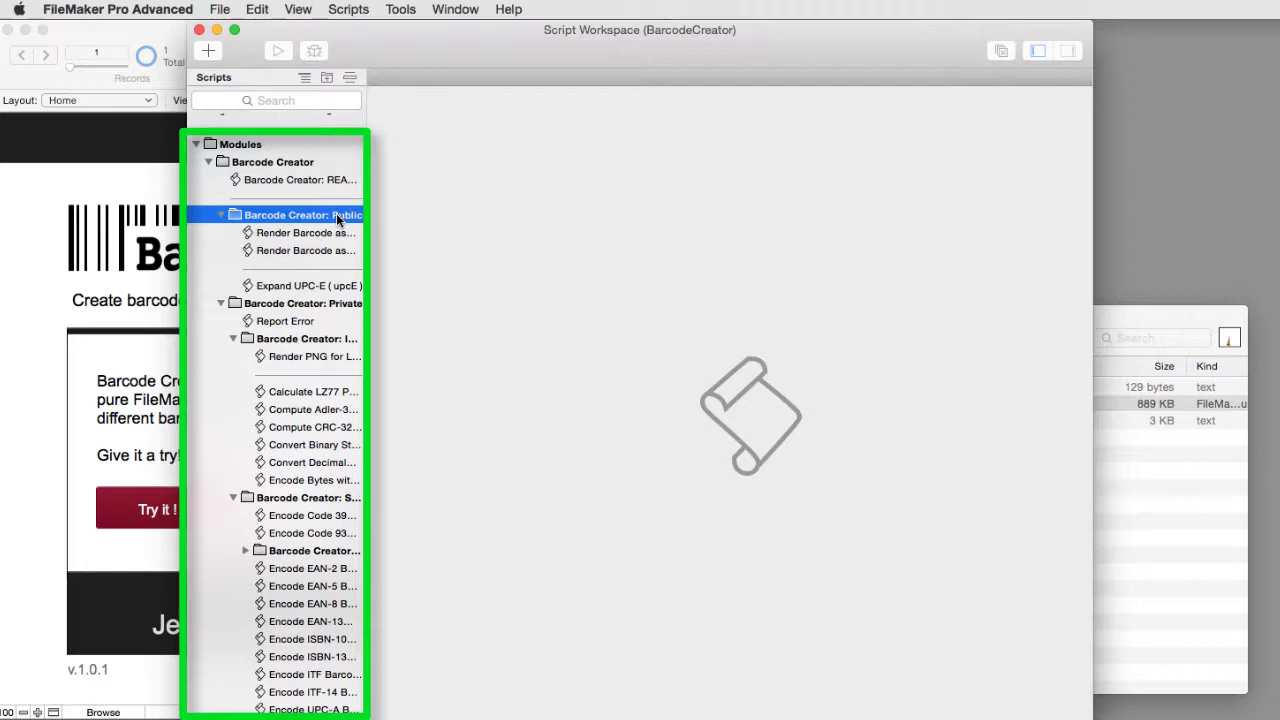
left_click(294, 305, "super")
left_click(257, 10)
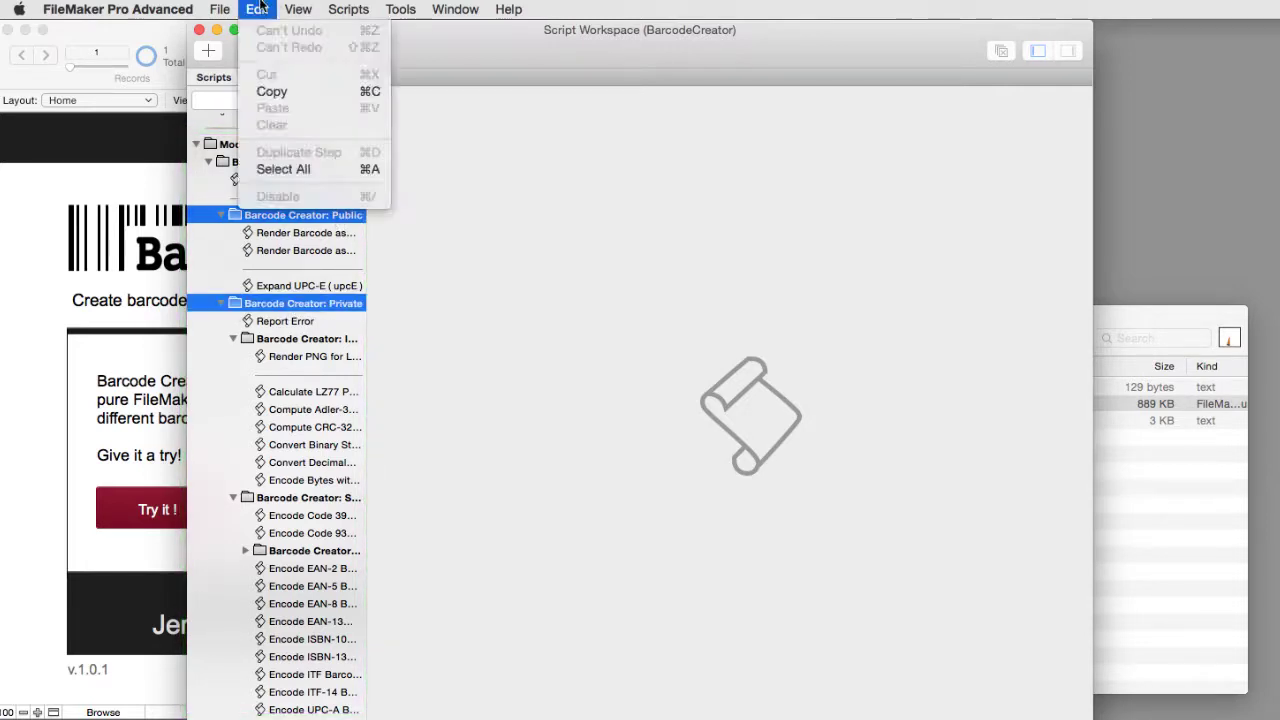
left_click(281, 91)
left_click(200, 30)
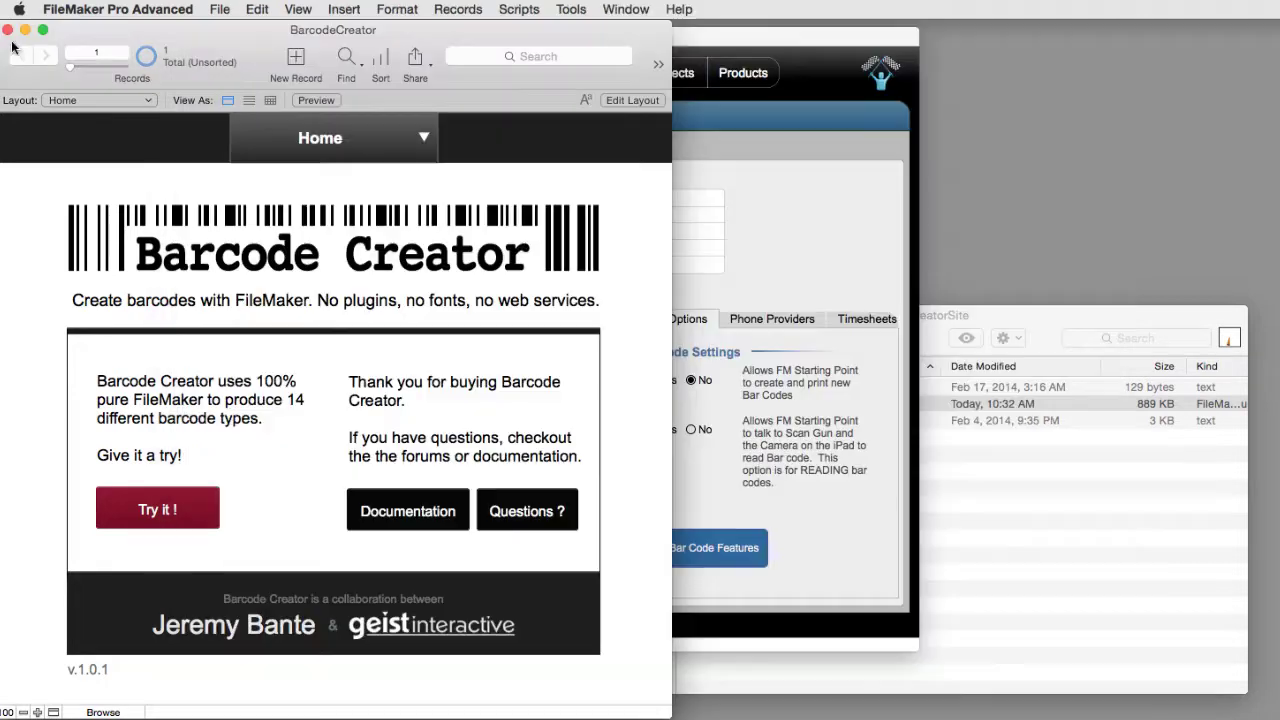
left_click(12, 37)
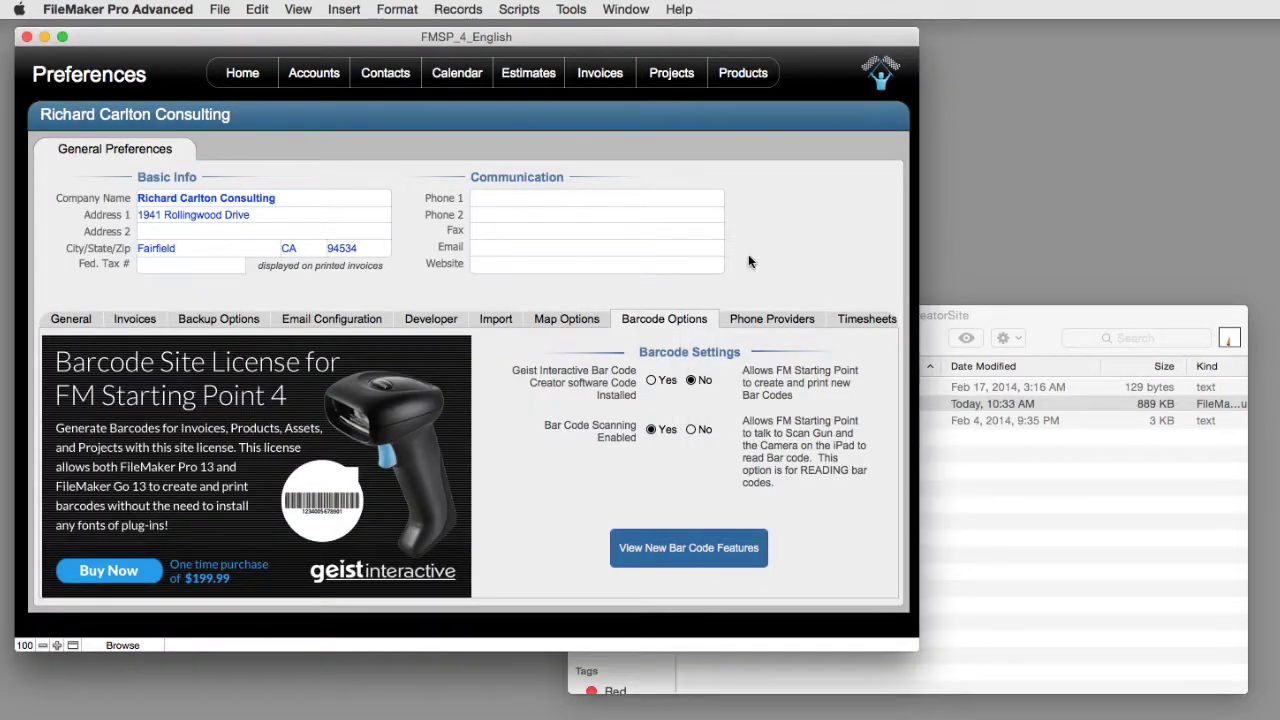
Paste the copied scripts below the FMSP General Access Point script in FMSP_4_English's Barcode Creator folder
left_click(527, 10)
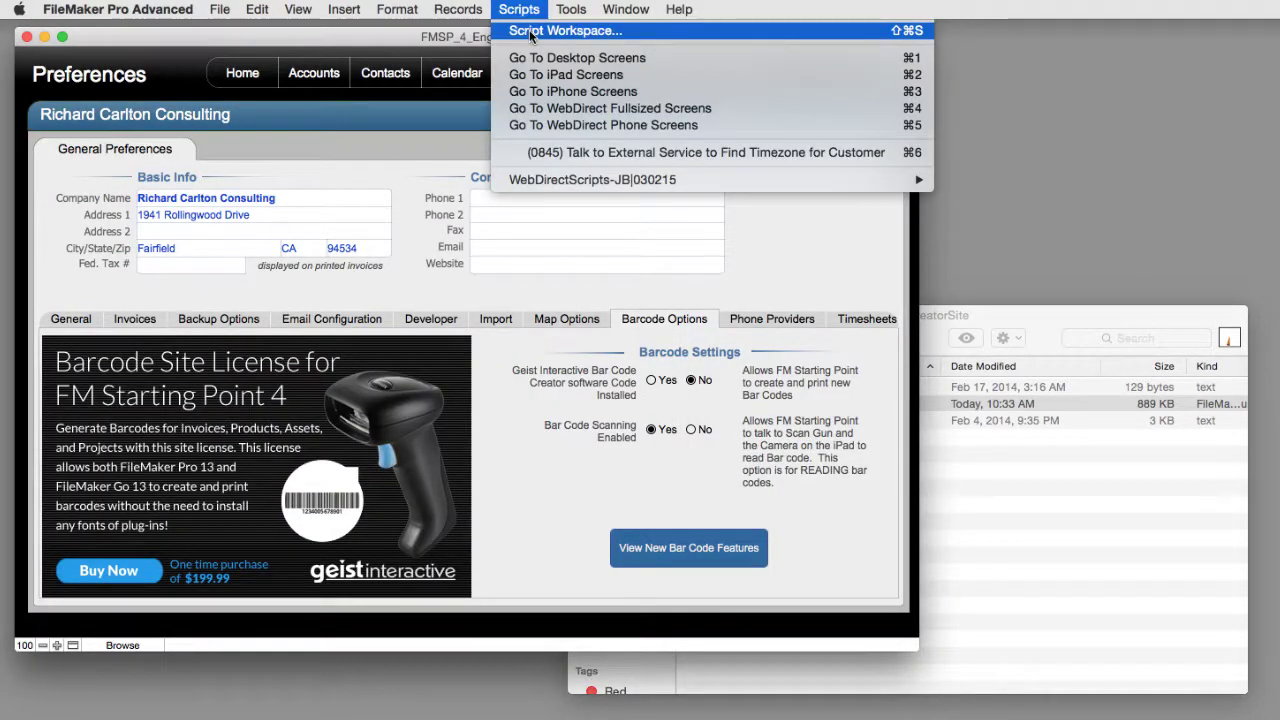
left_click(530, 32)
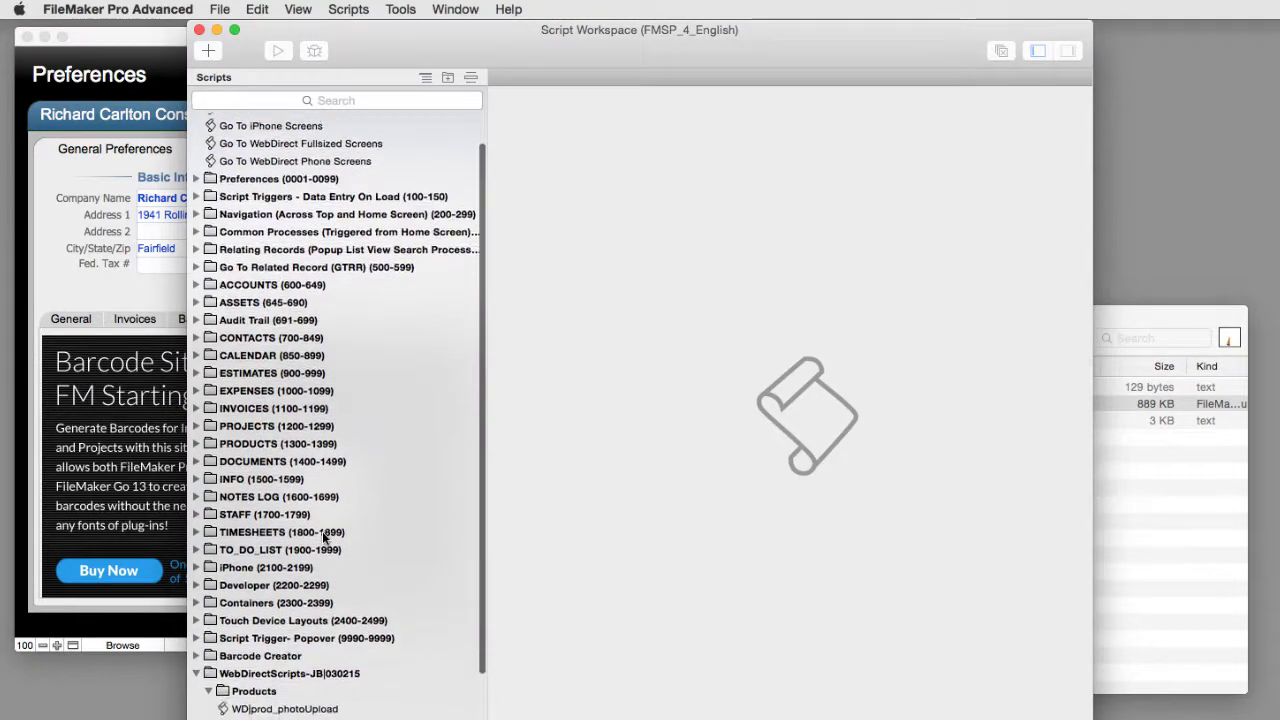
left_click(199, 621)
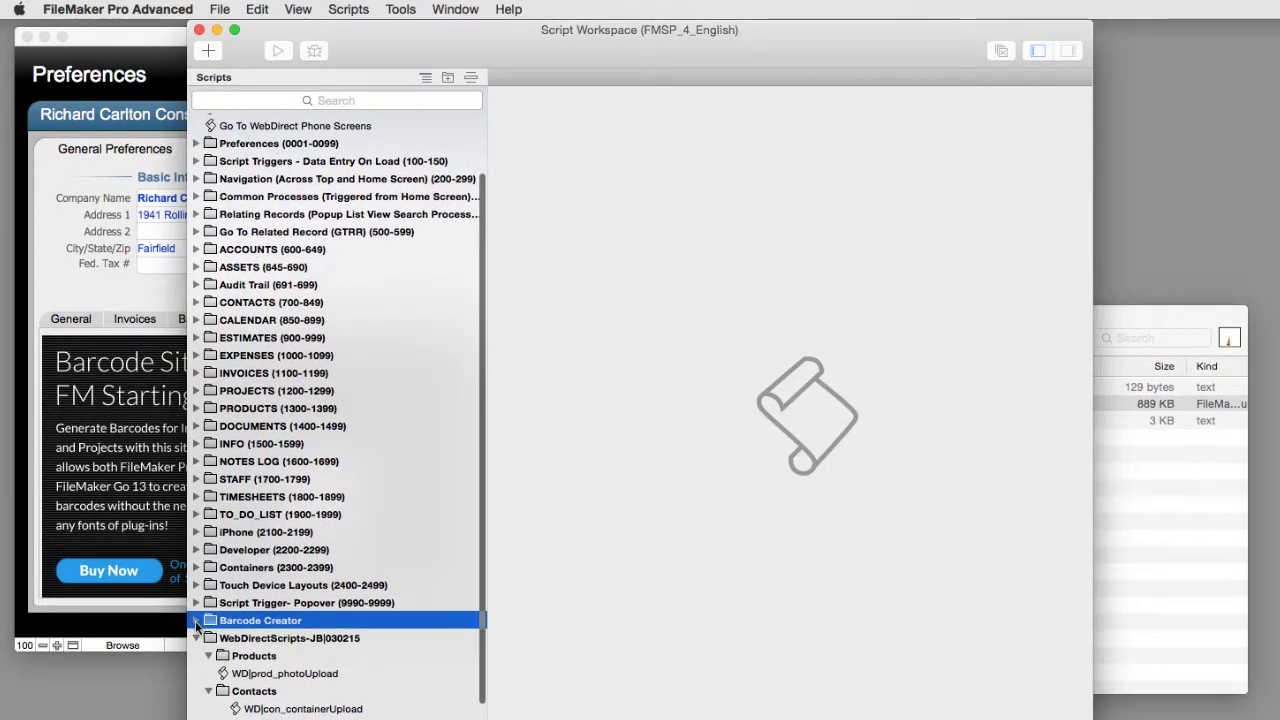
left_click(196, 621)
scroll(290, 615, "down", 2)
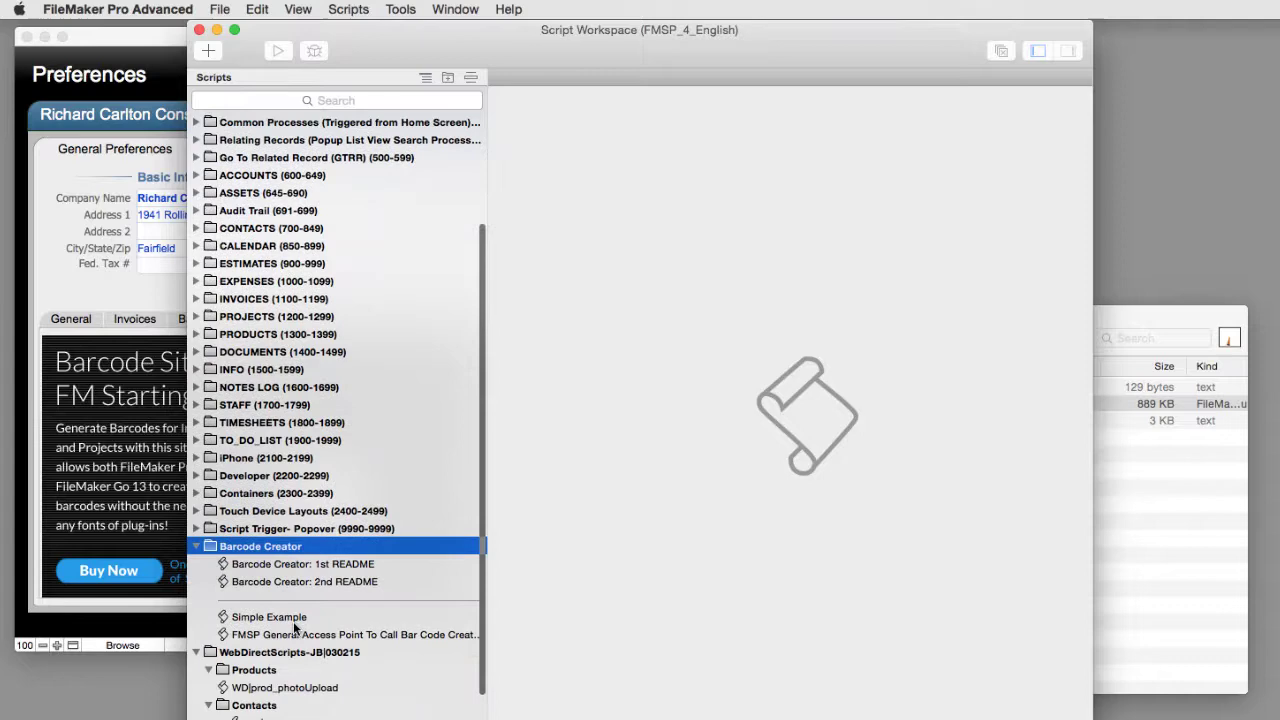
left_click(295, 636)
left_click(257, 9)
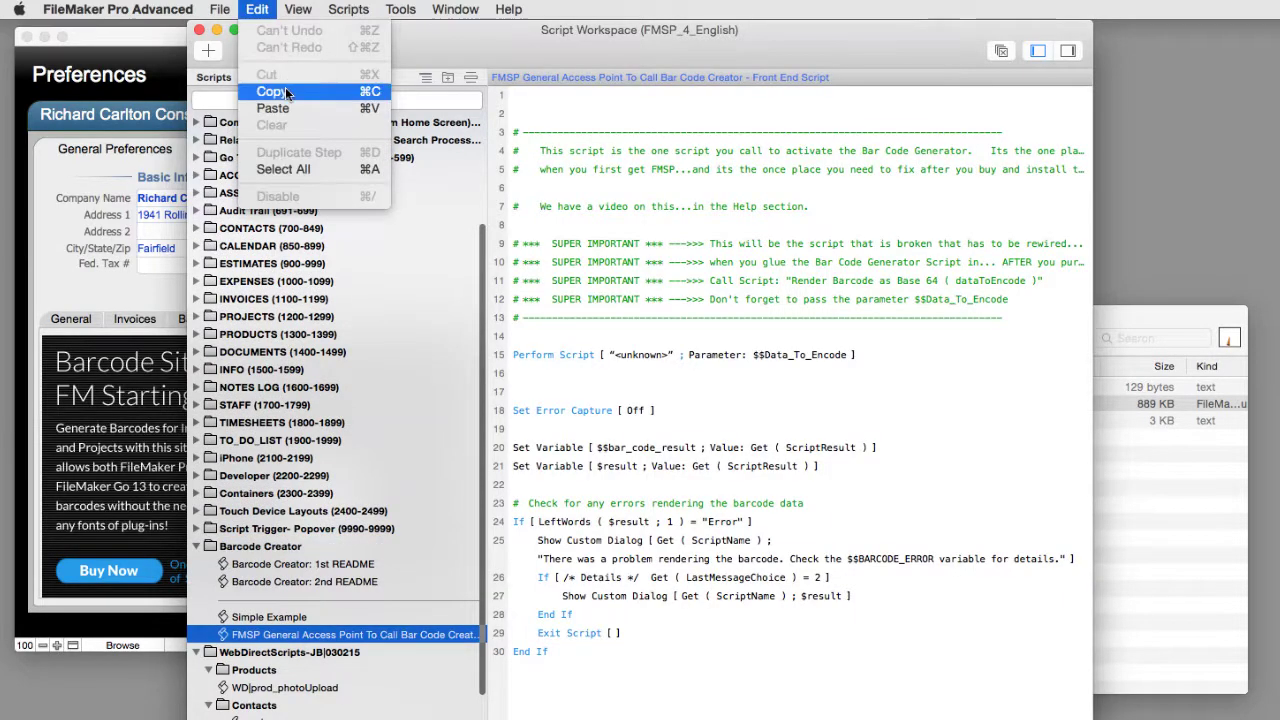
left_click(285, 91)
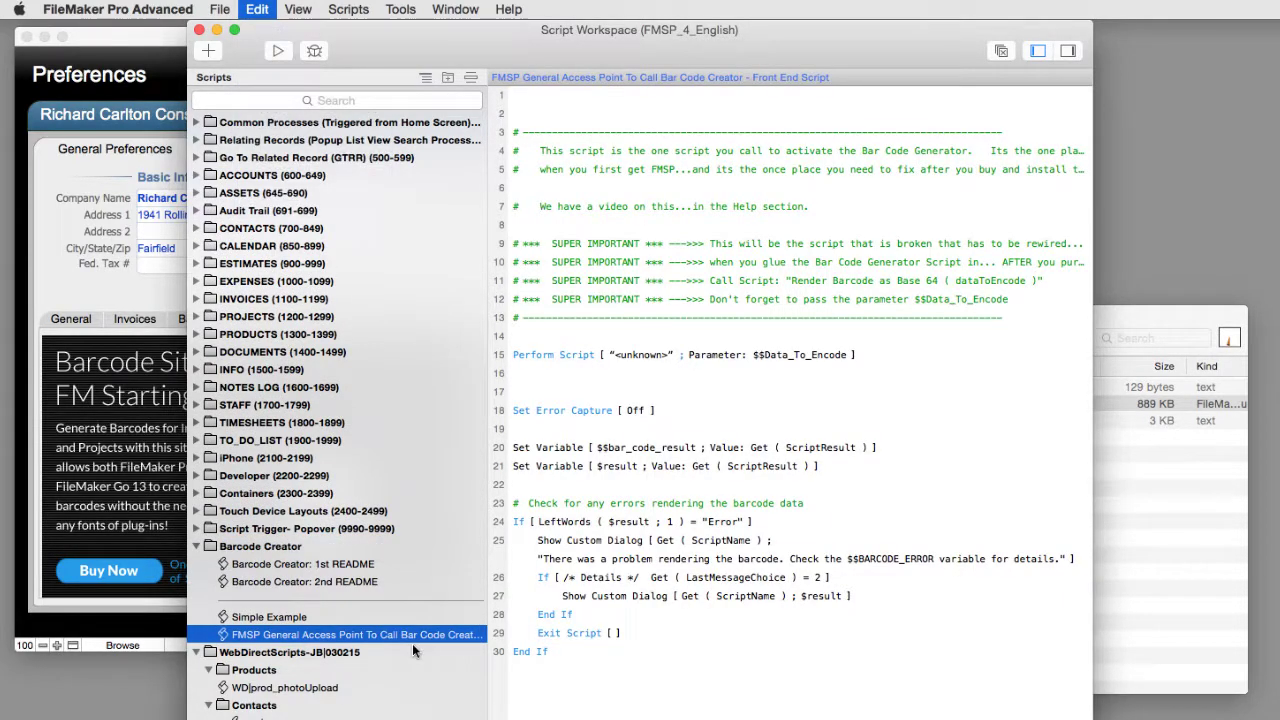
key("super+v")
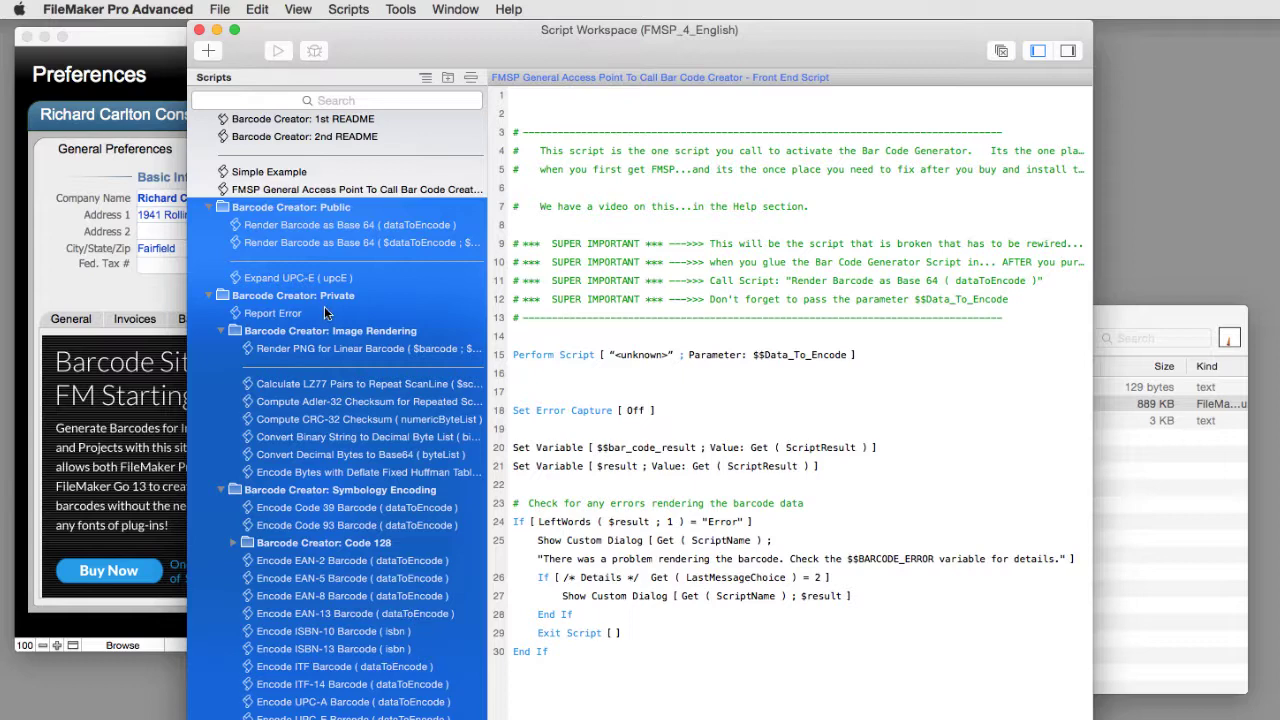
Deselect the pasted scripts, select line 15's Perform Script step, and widen the workspace window
left_click(318, 187)
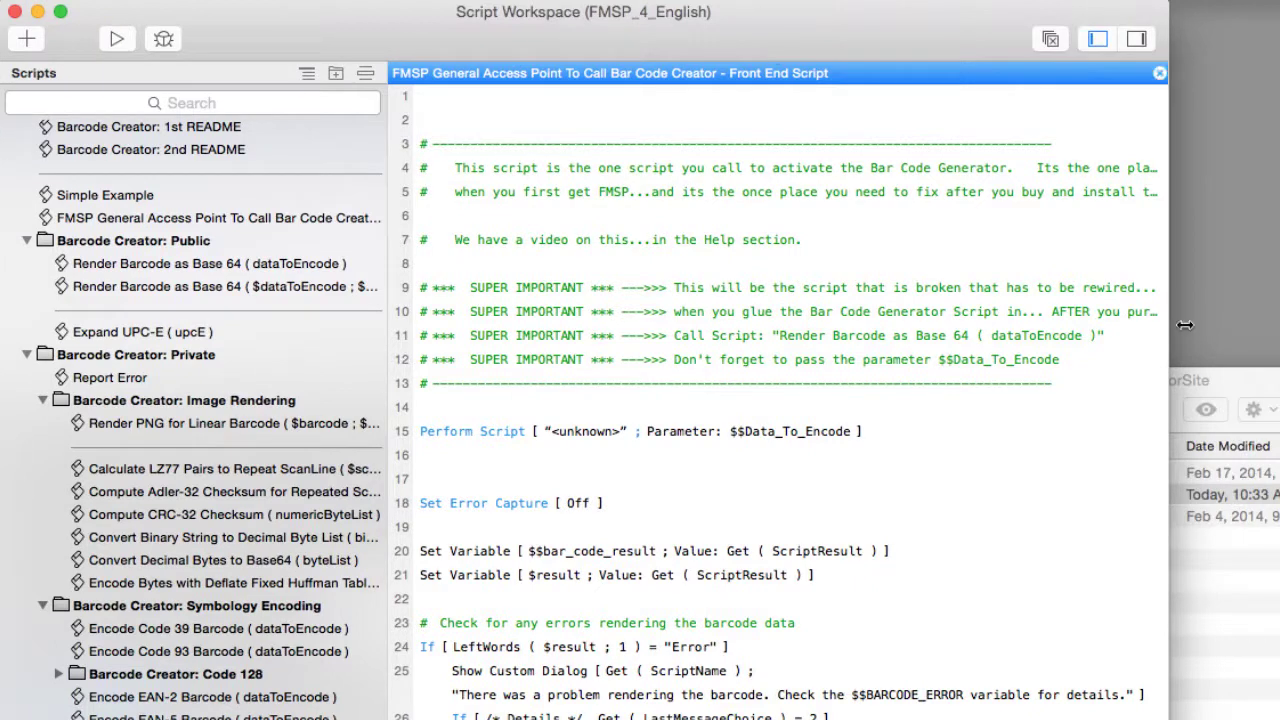
left_click(782, 434)
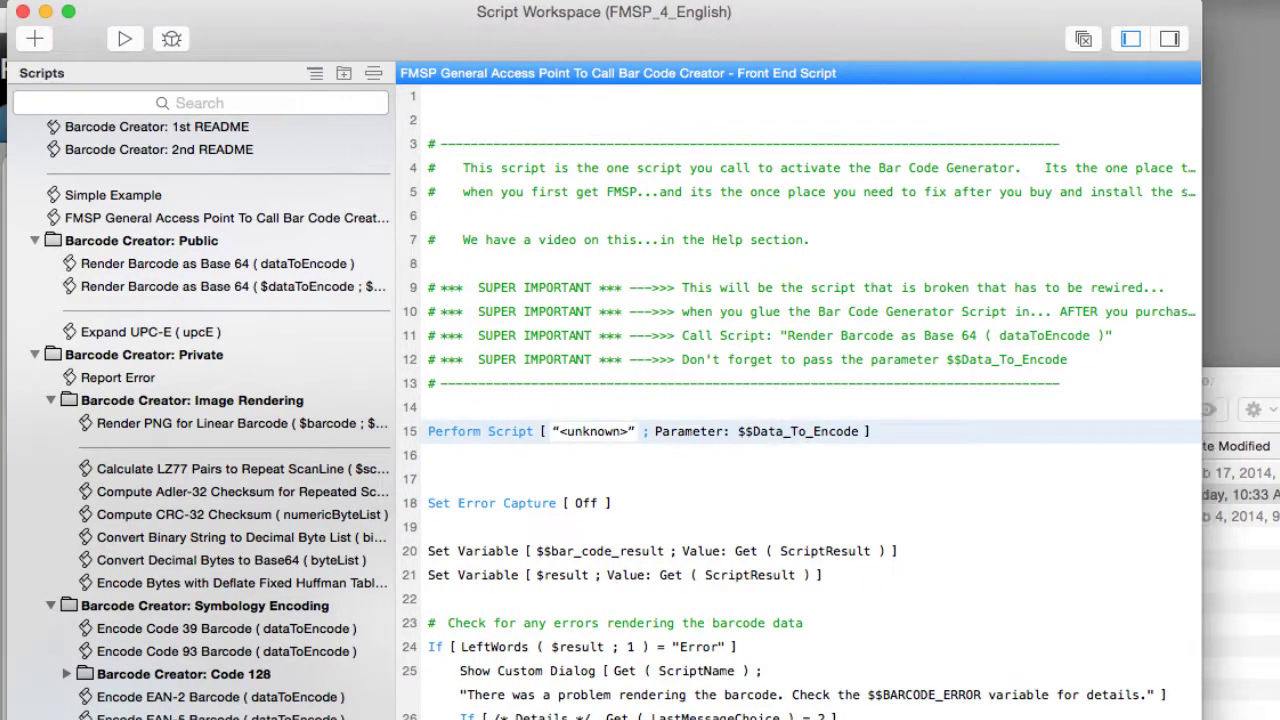
left_click_drag(1167, 370, 1279, 370)
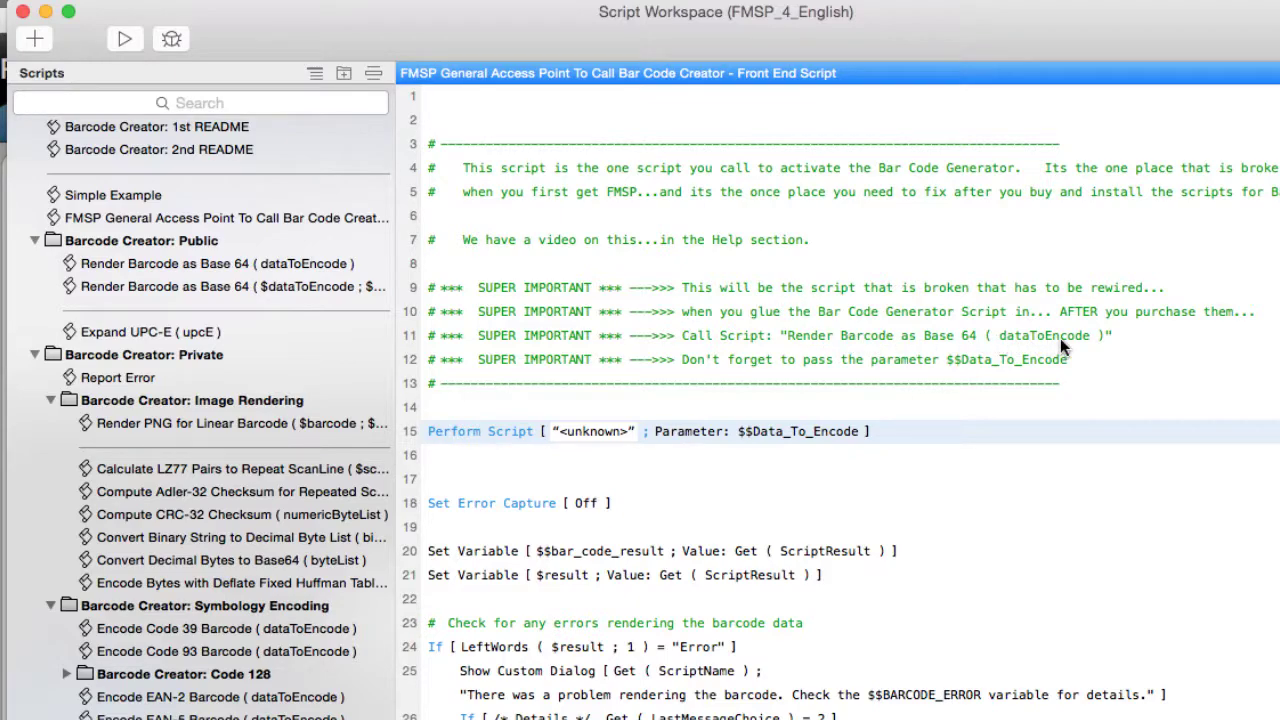
Point line 15's Perform Script at Render Barcode as Base 64 ( dataToEncode ), keeping $$Data_To_Encode
left_click(599, 431)
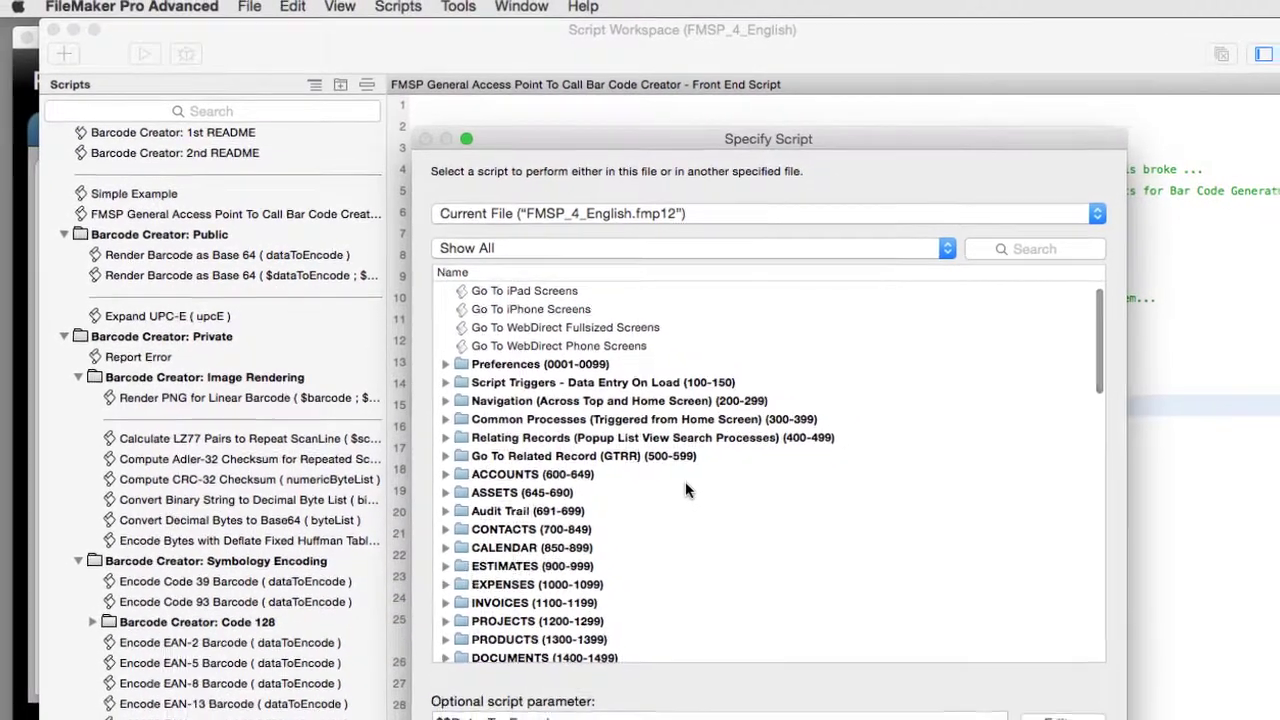
scroll(717, 507, "down", 5)
scroll(678, 484, "down", 3)
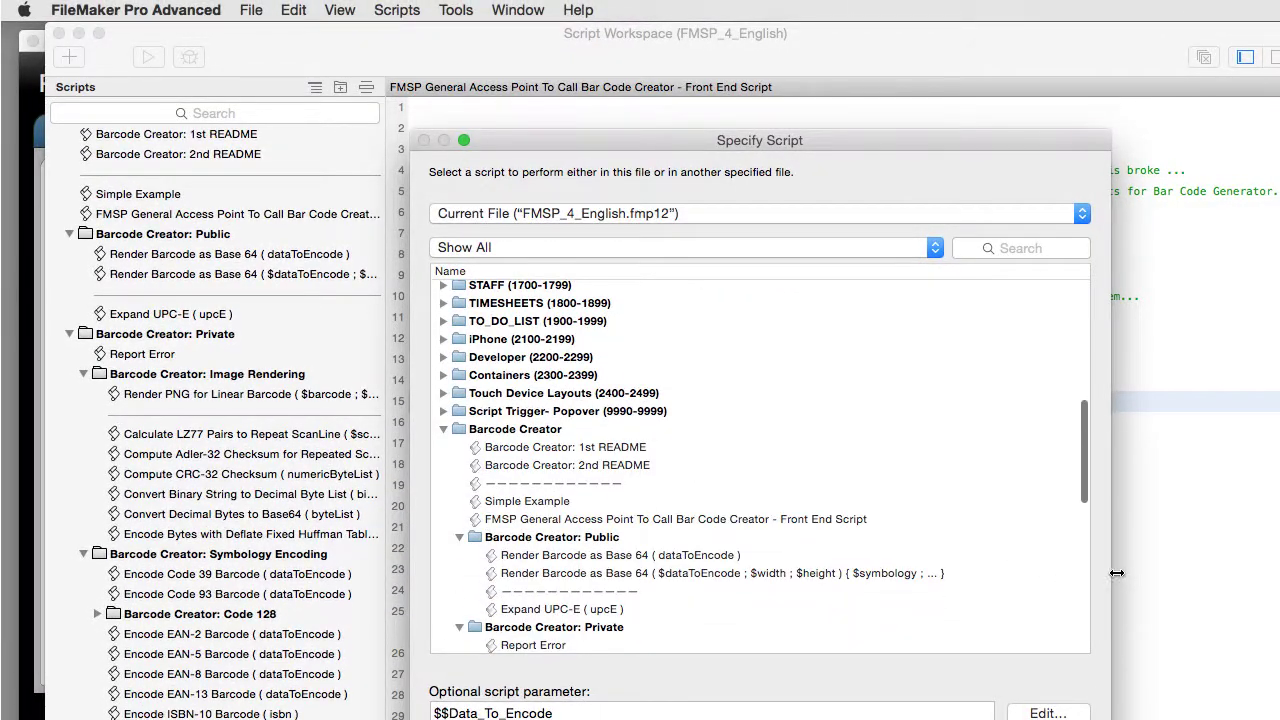
left_click_drag(1110, 574, 1278, 574)
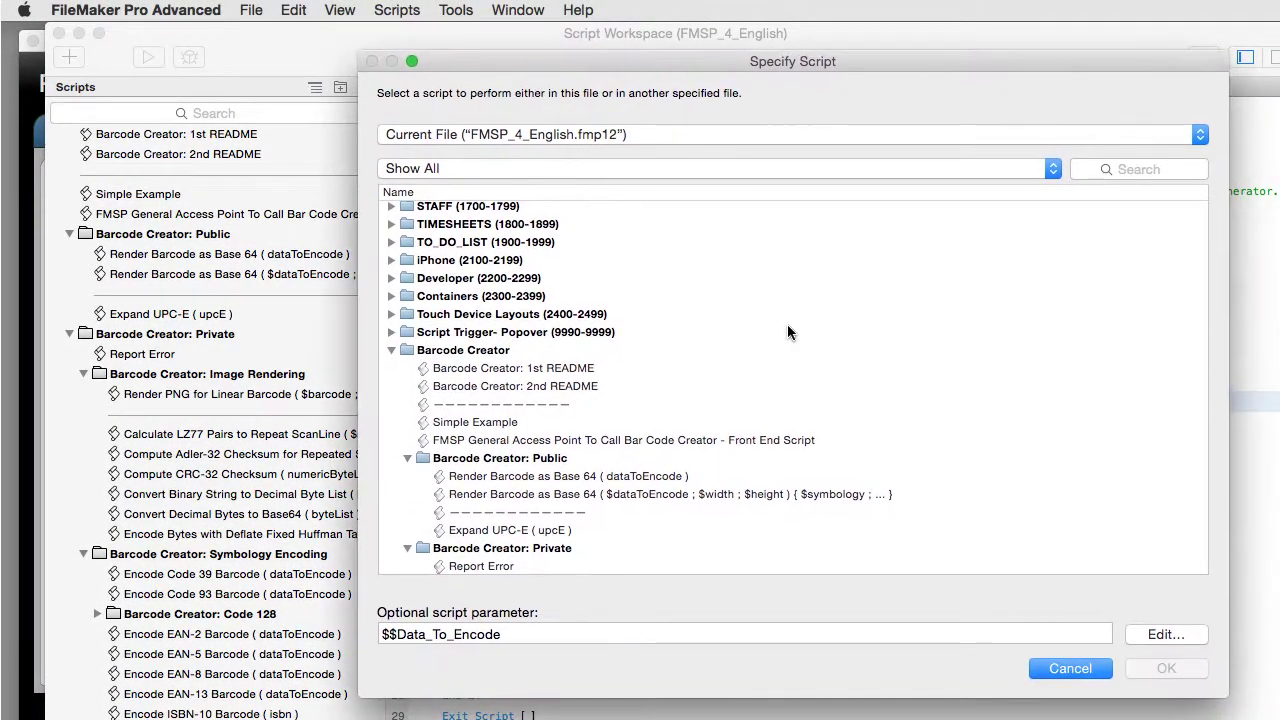
scroll(775, 364, "down", 3)
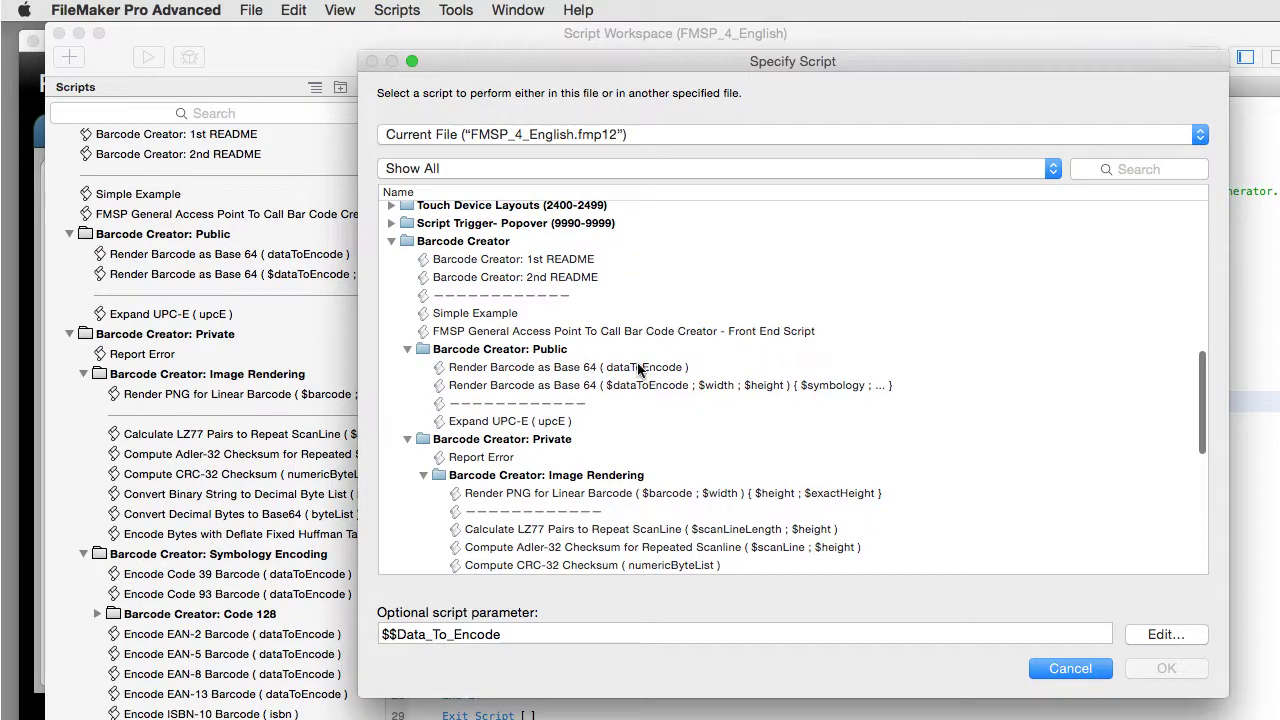
left_click(592, 352)
left_click(662, 369)
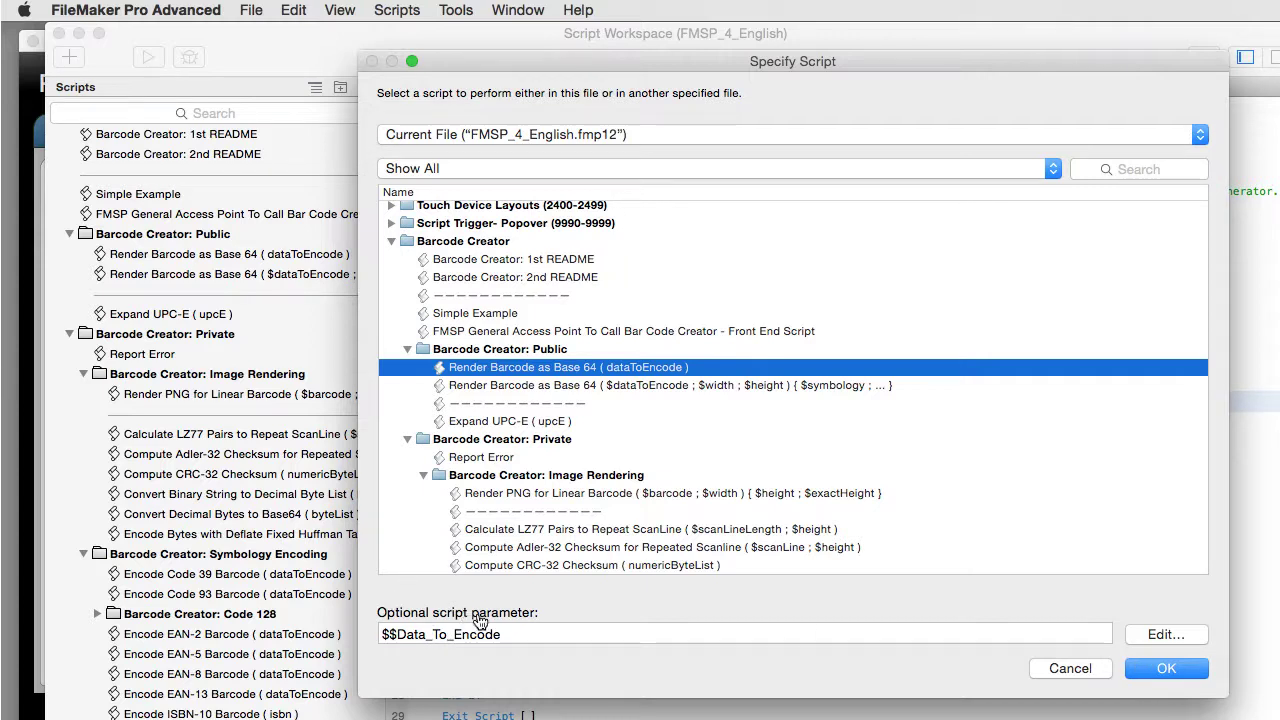
triple_click(510, 628)
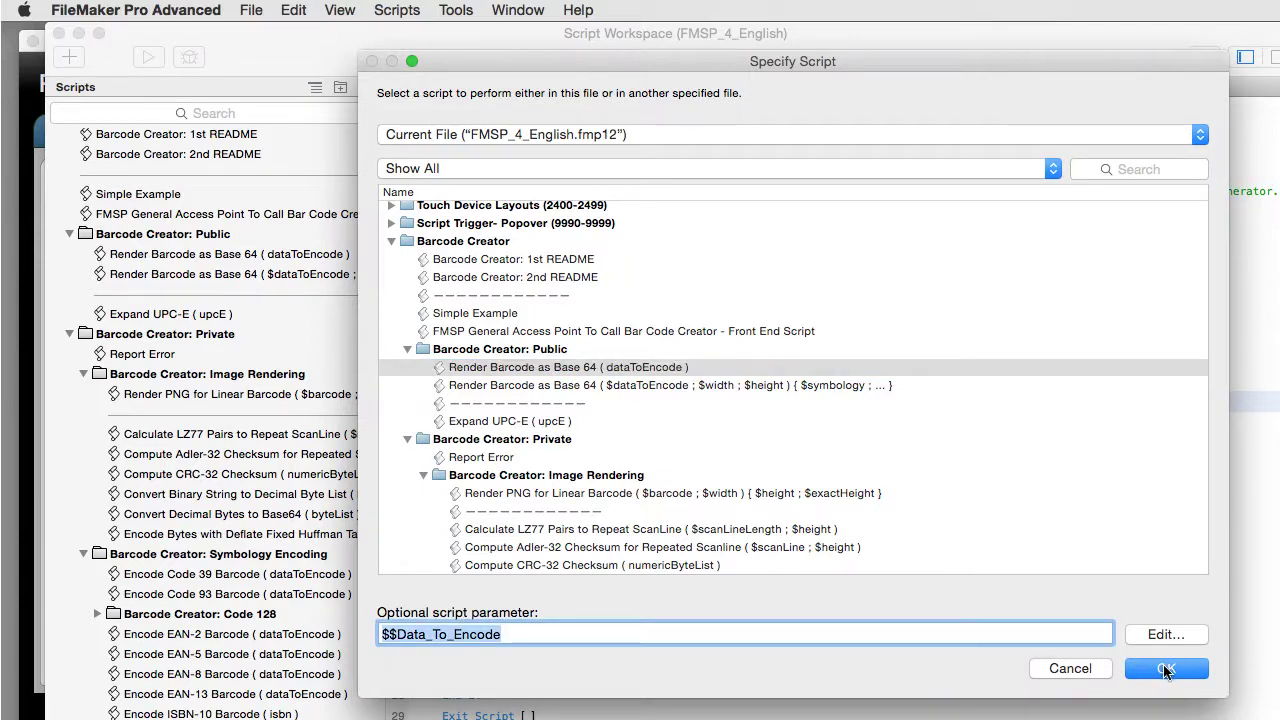
left_click(1165, 669)
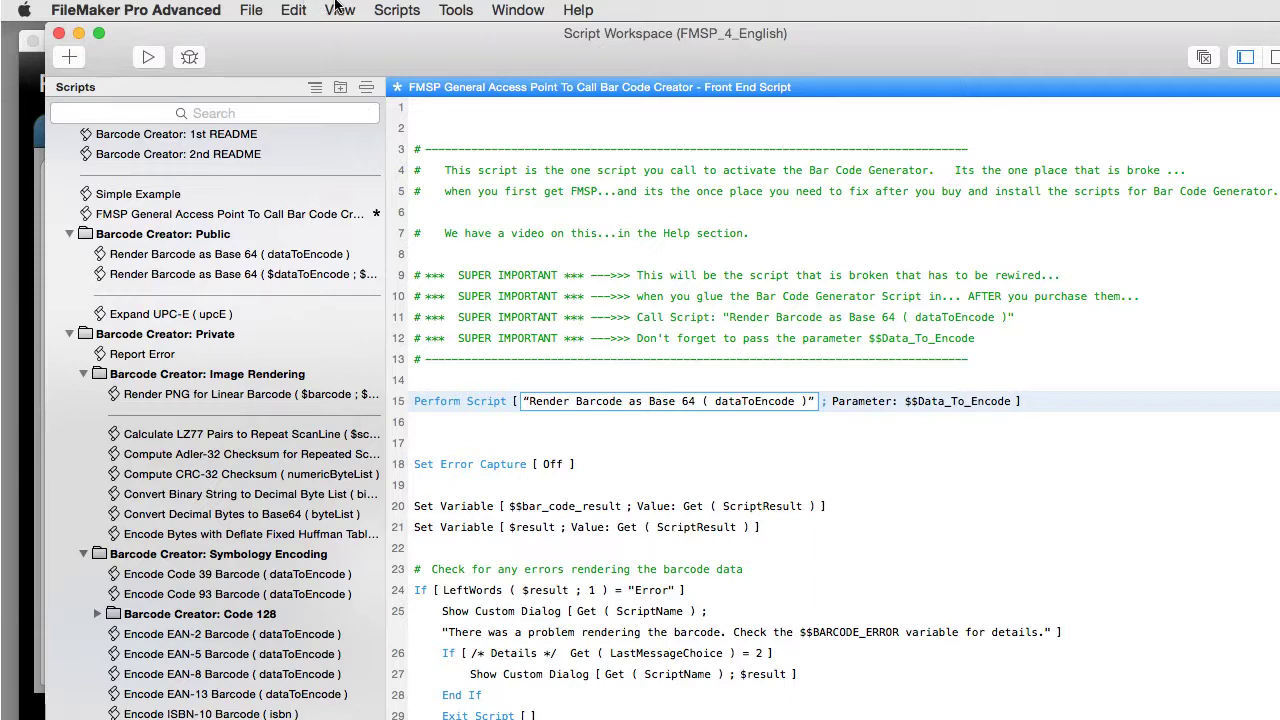
Save the edited front-end script, keeping its Render Barcode as Base 64 call and parameter
left_click(398, 10)
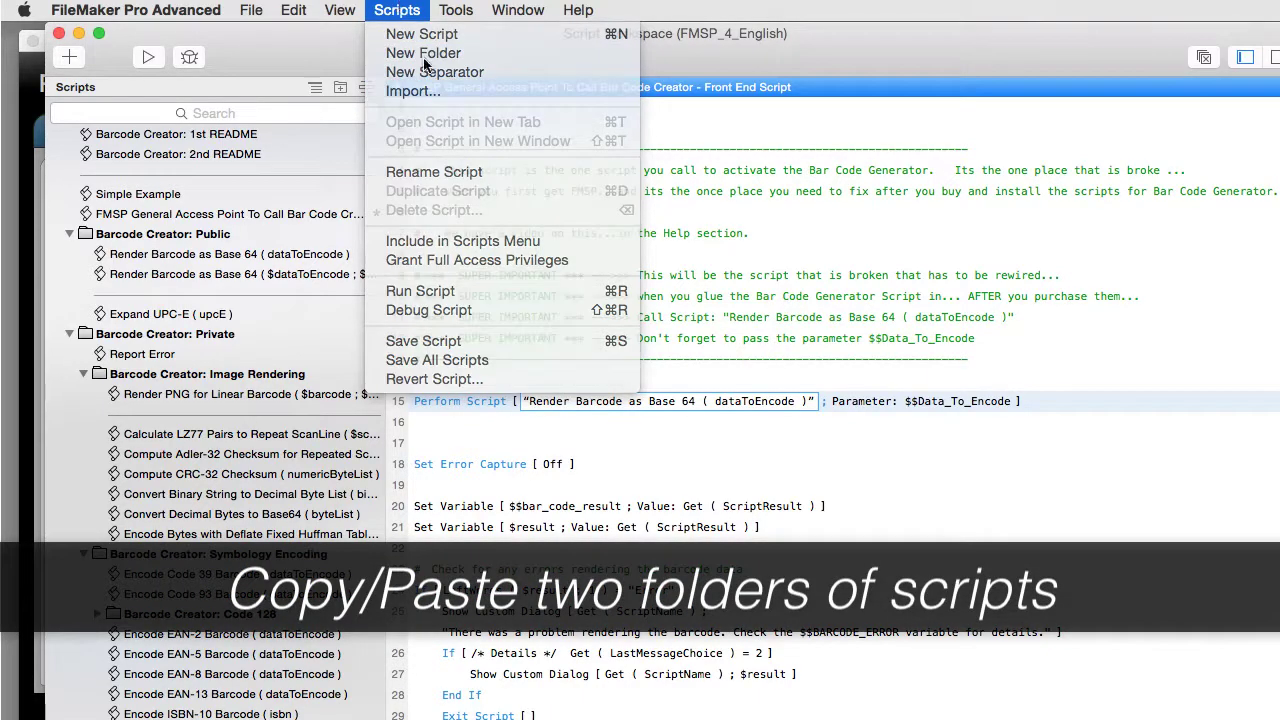
left_click(397, 10)
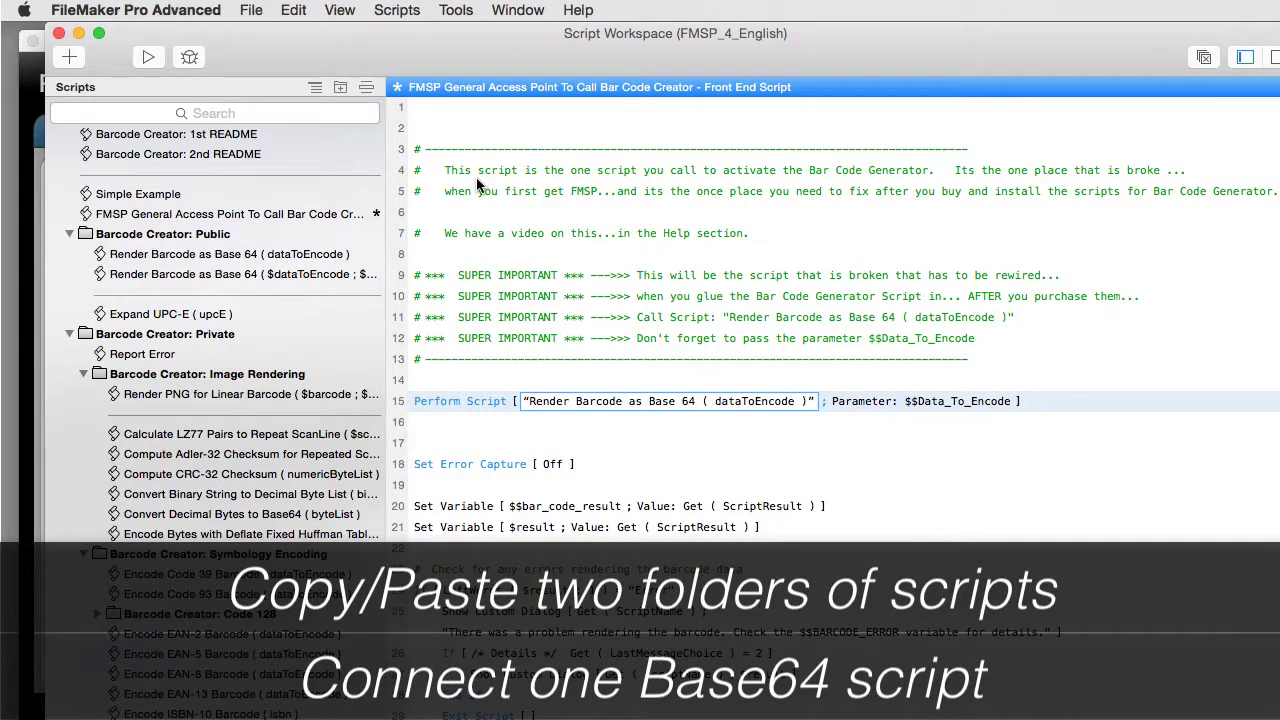
key("super+s")
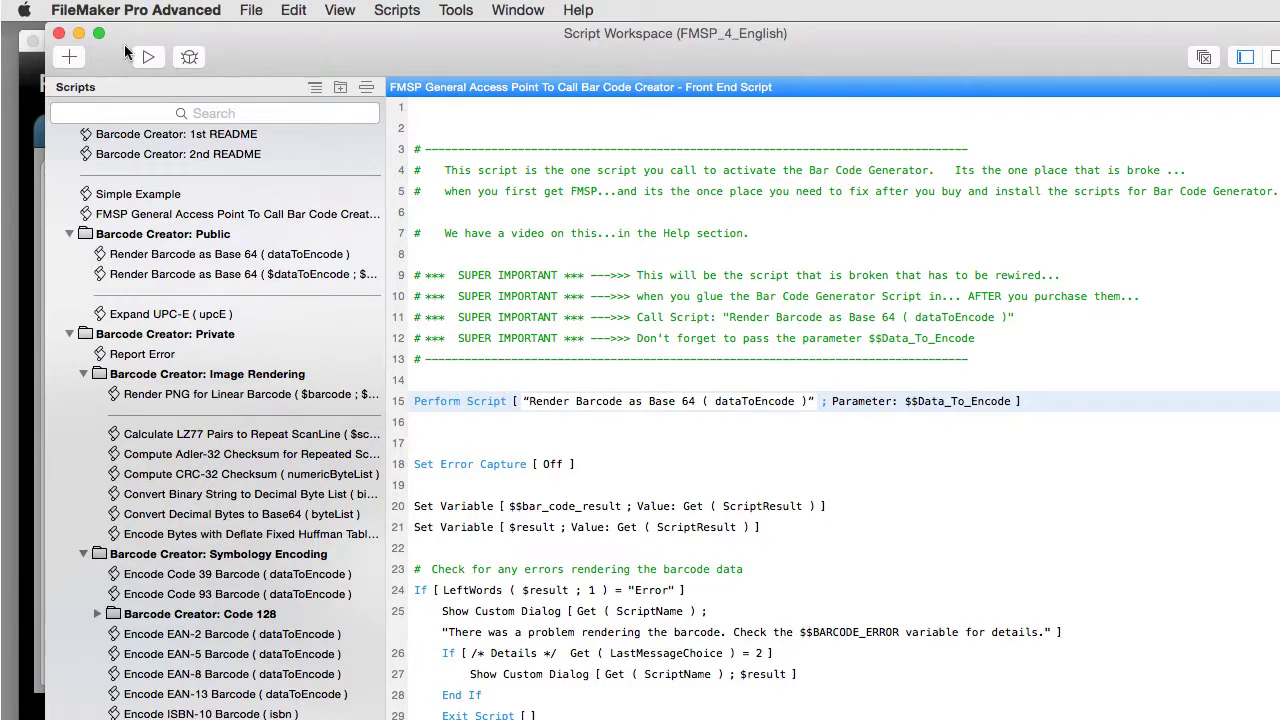
Close the script workspace and set Barcode Creator software Code Installed to Yes
left_click(58, 34)
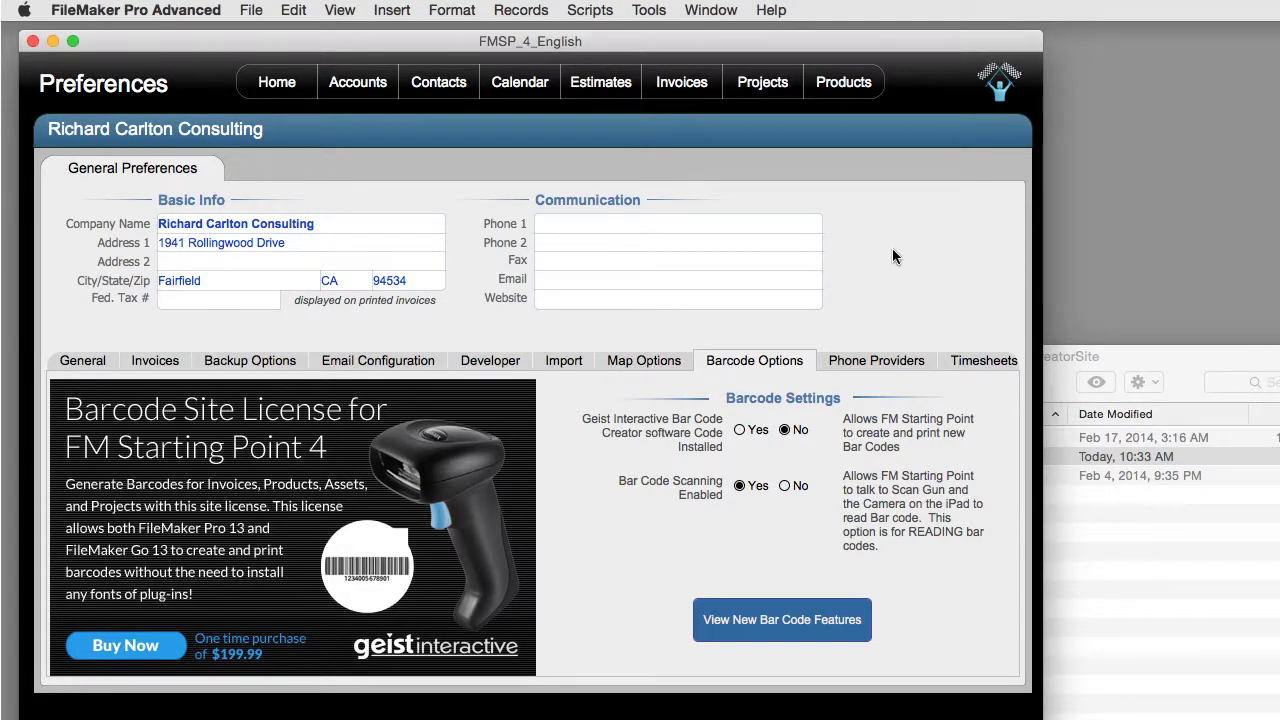
left_click(740, 431)
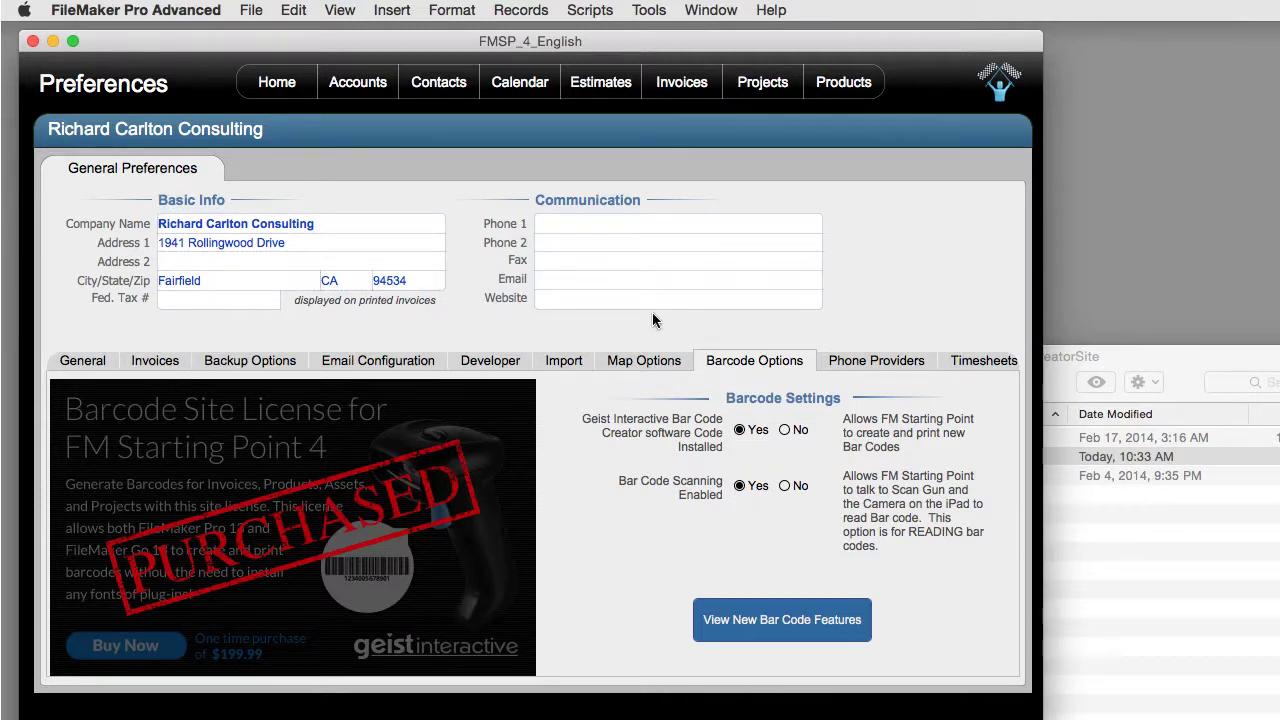
Go to the Home screen, close the stray Finder window, and open Products
left_click(277, 82)
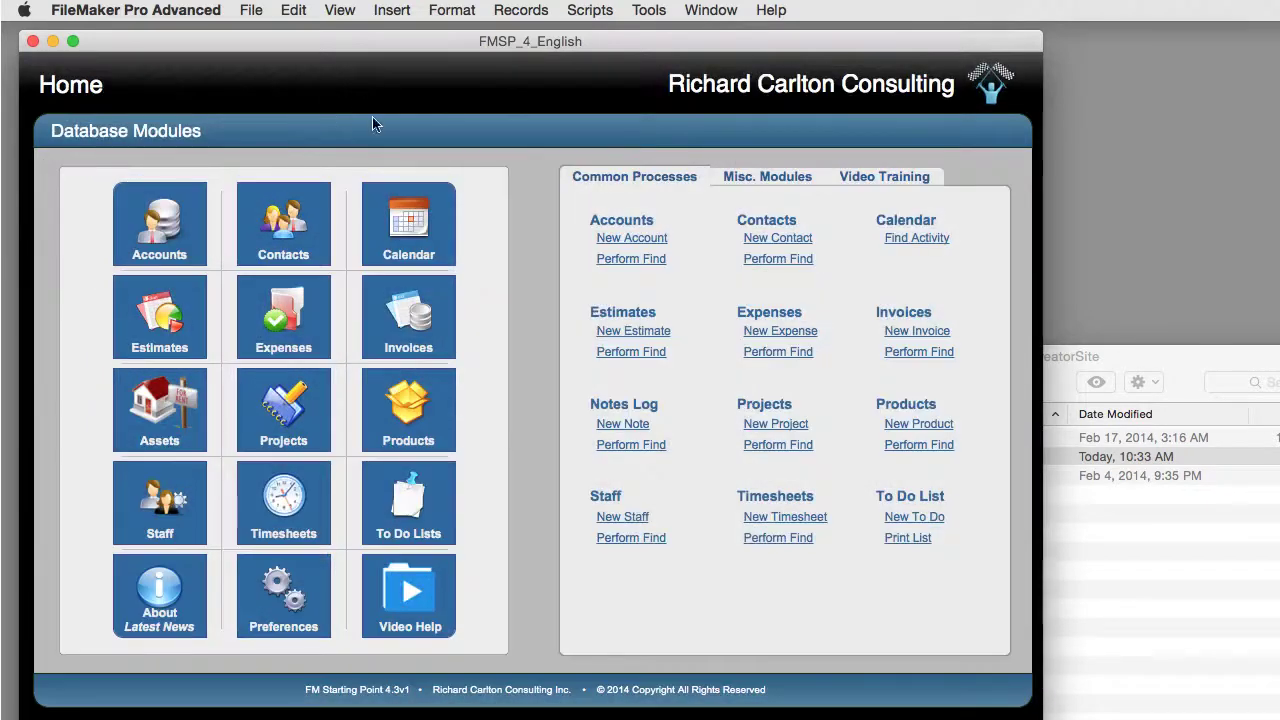
left_click(1118, 498)
key("super+w")
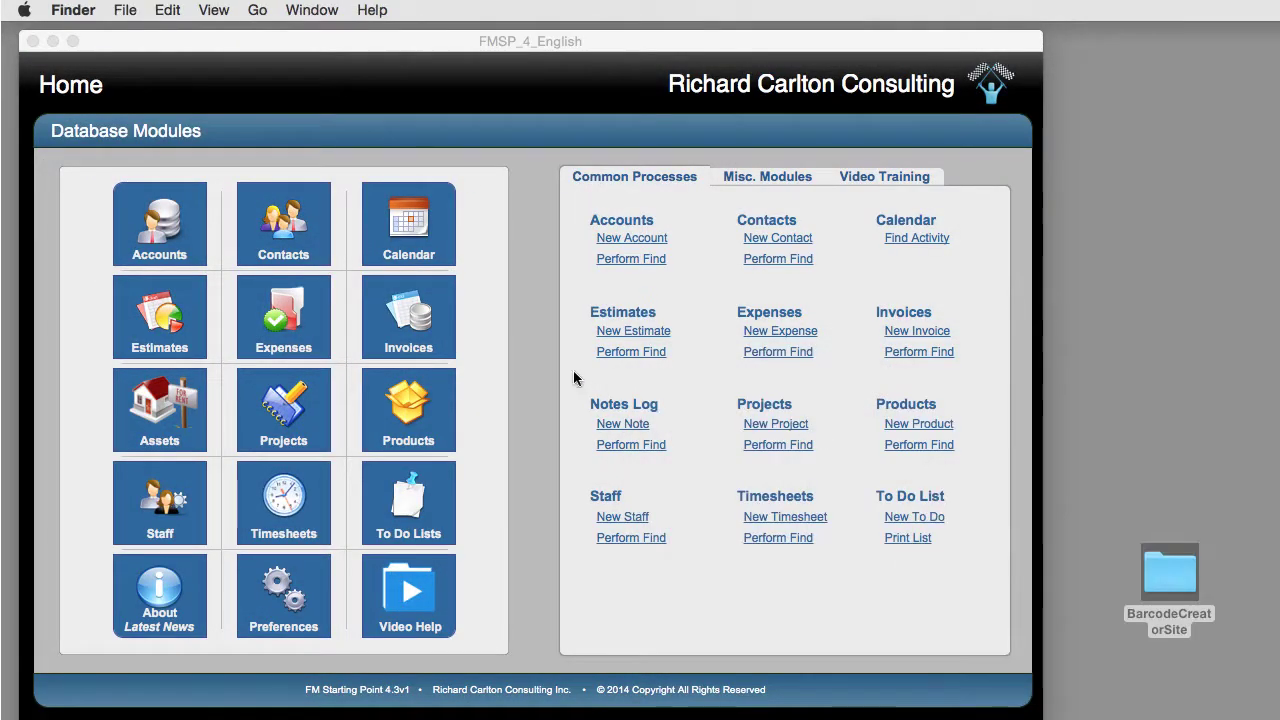
left_click(520, 405)
left_click(436, 423)
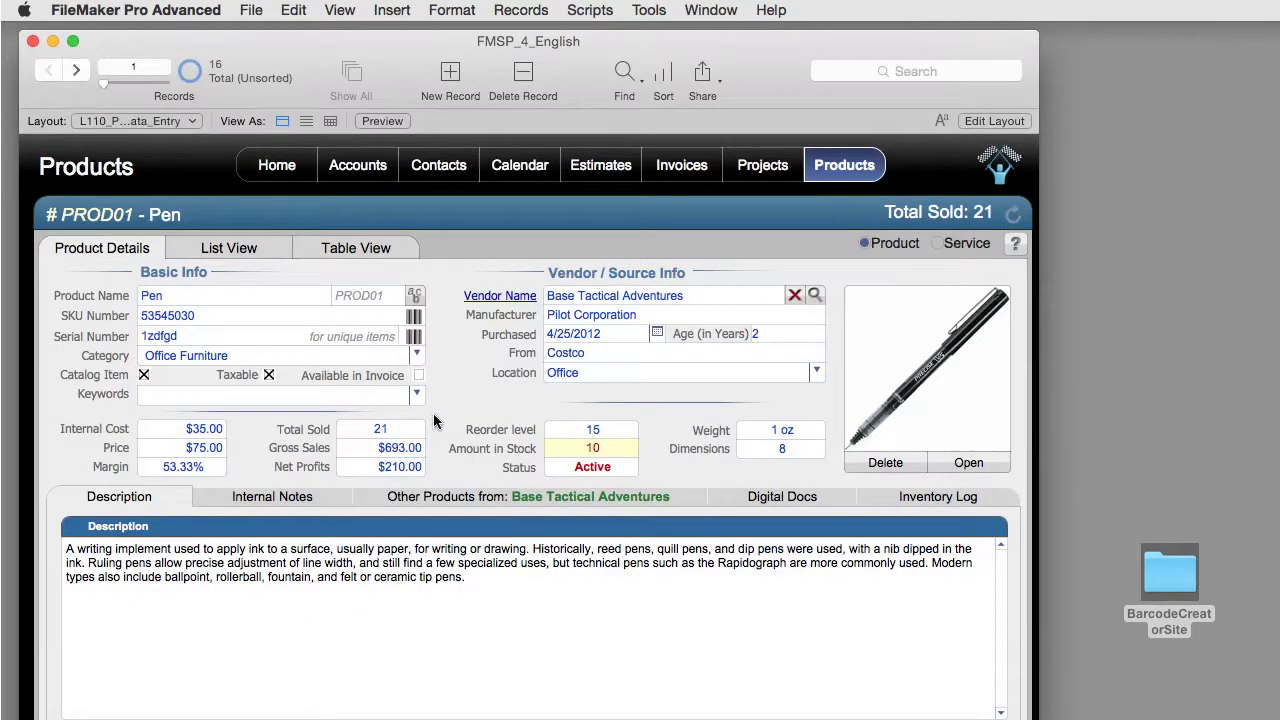
Change PROD01 - Pen's SKU Number to asasfkbwvrvdtnabas and view its generated barcode
left_click(283, 315)
type("a")
left_click(415, 318)
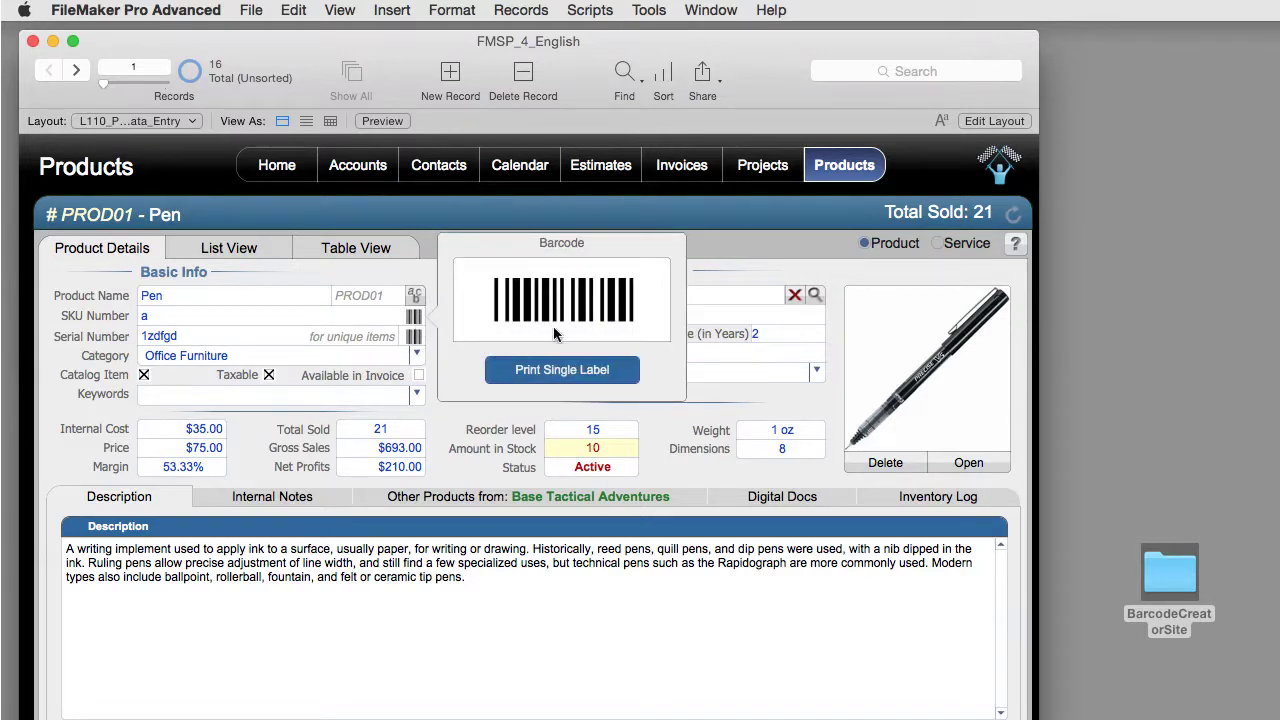
left_click(317, 316)
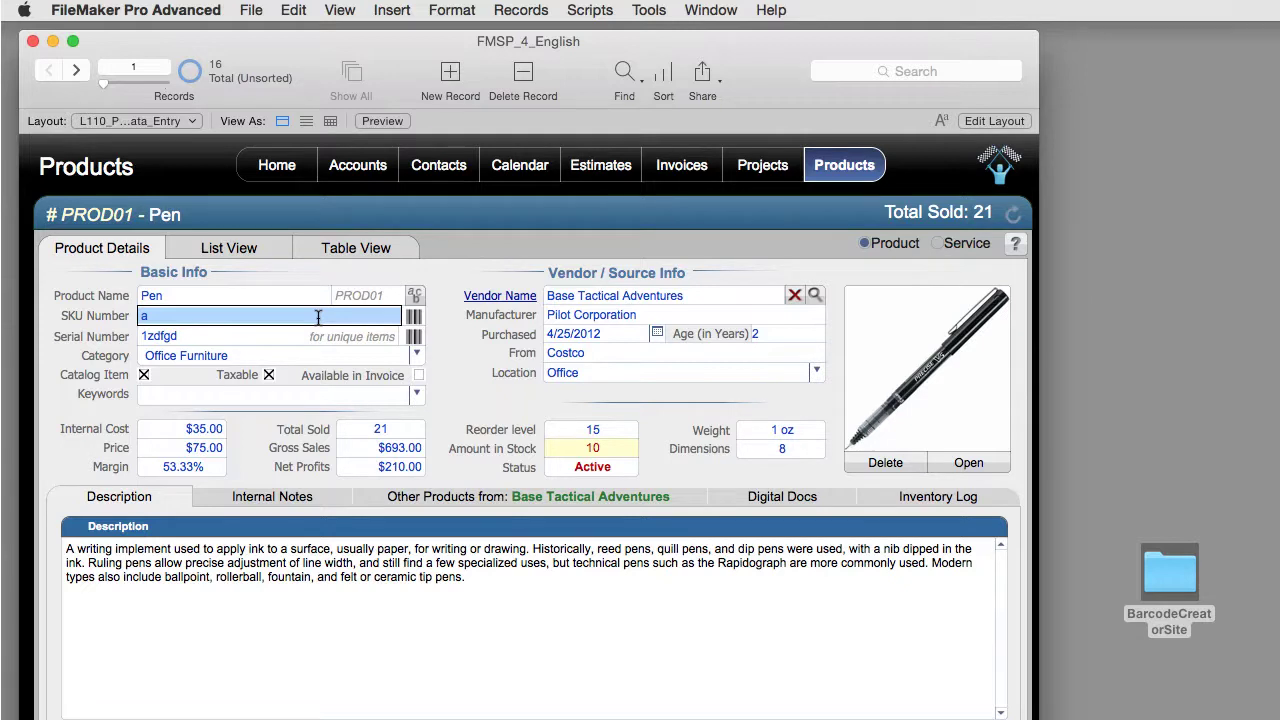
type("asasfkbwvrvdtnabas")
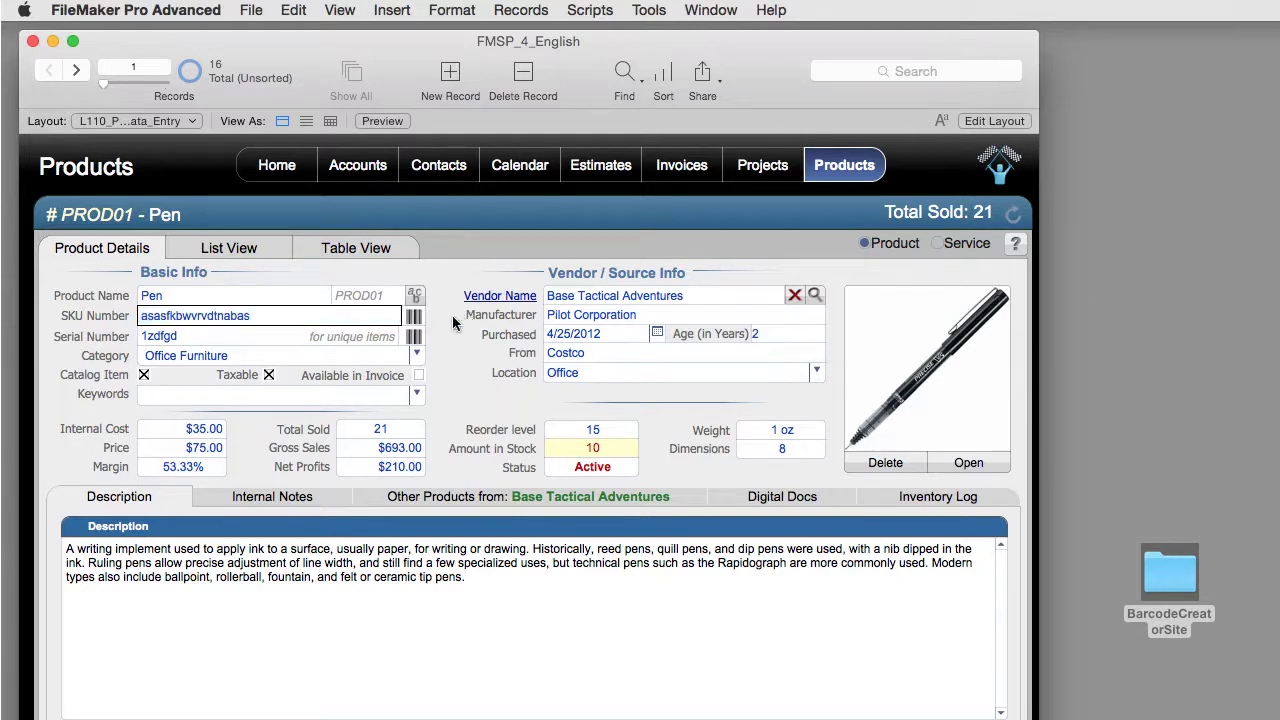
left_click(415, 318)
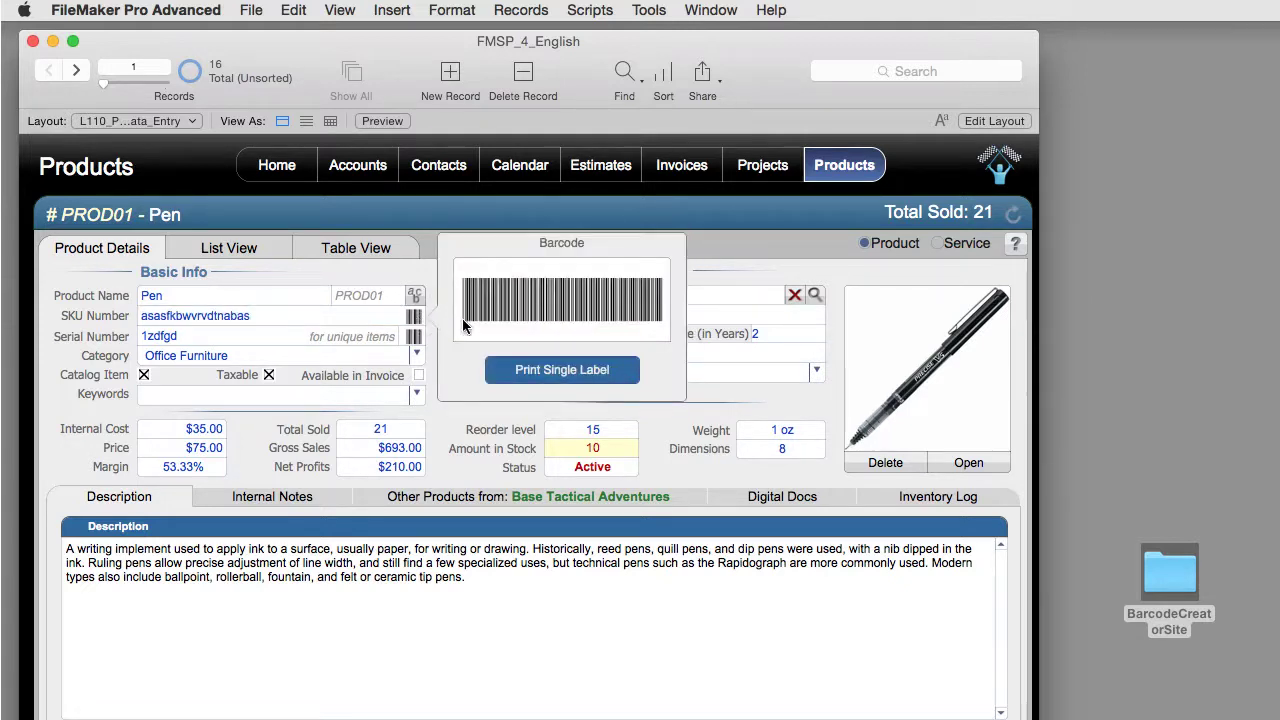